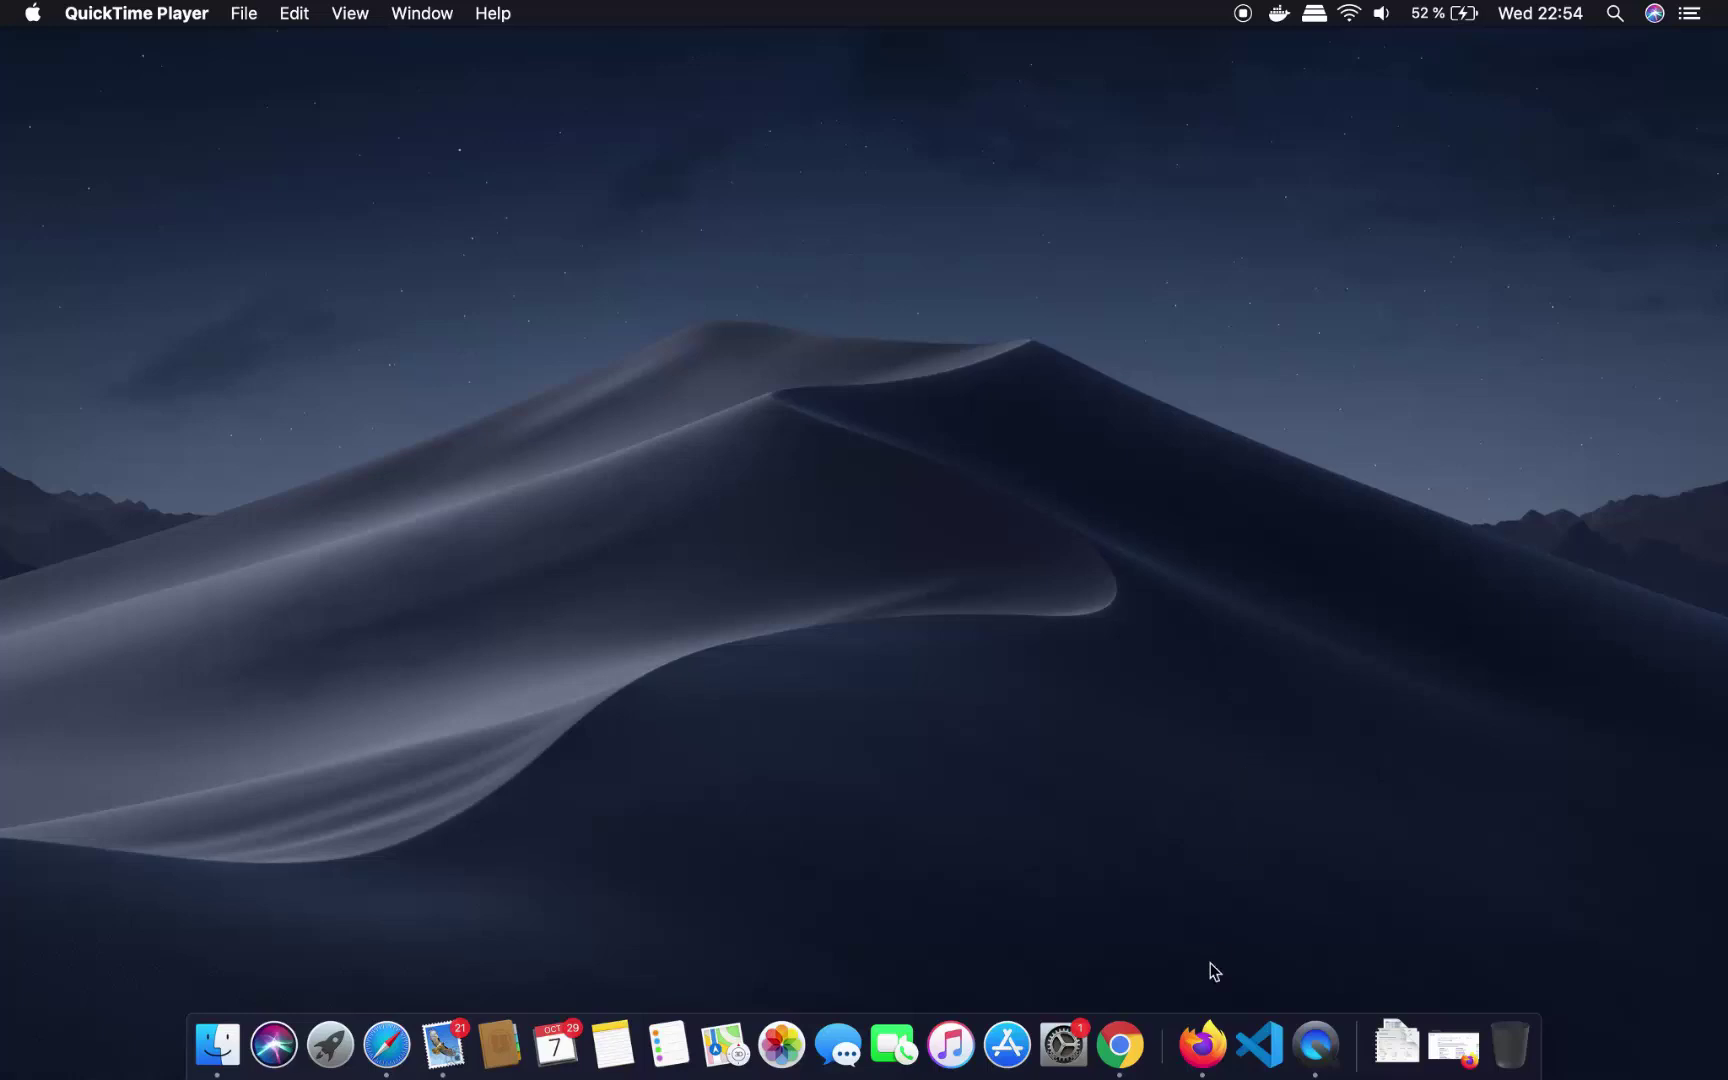
Launch Firefox and search Google for "zoom"
{"action": "left_click", "coordinate": [1204, 1045]}
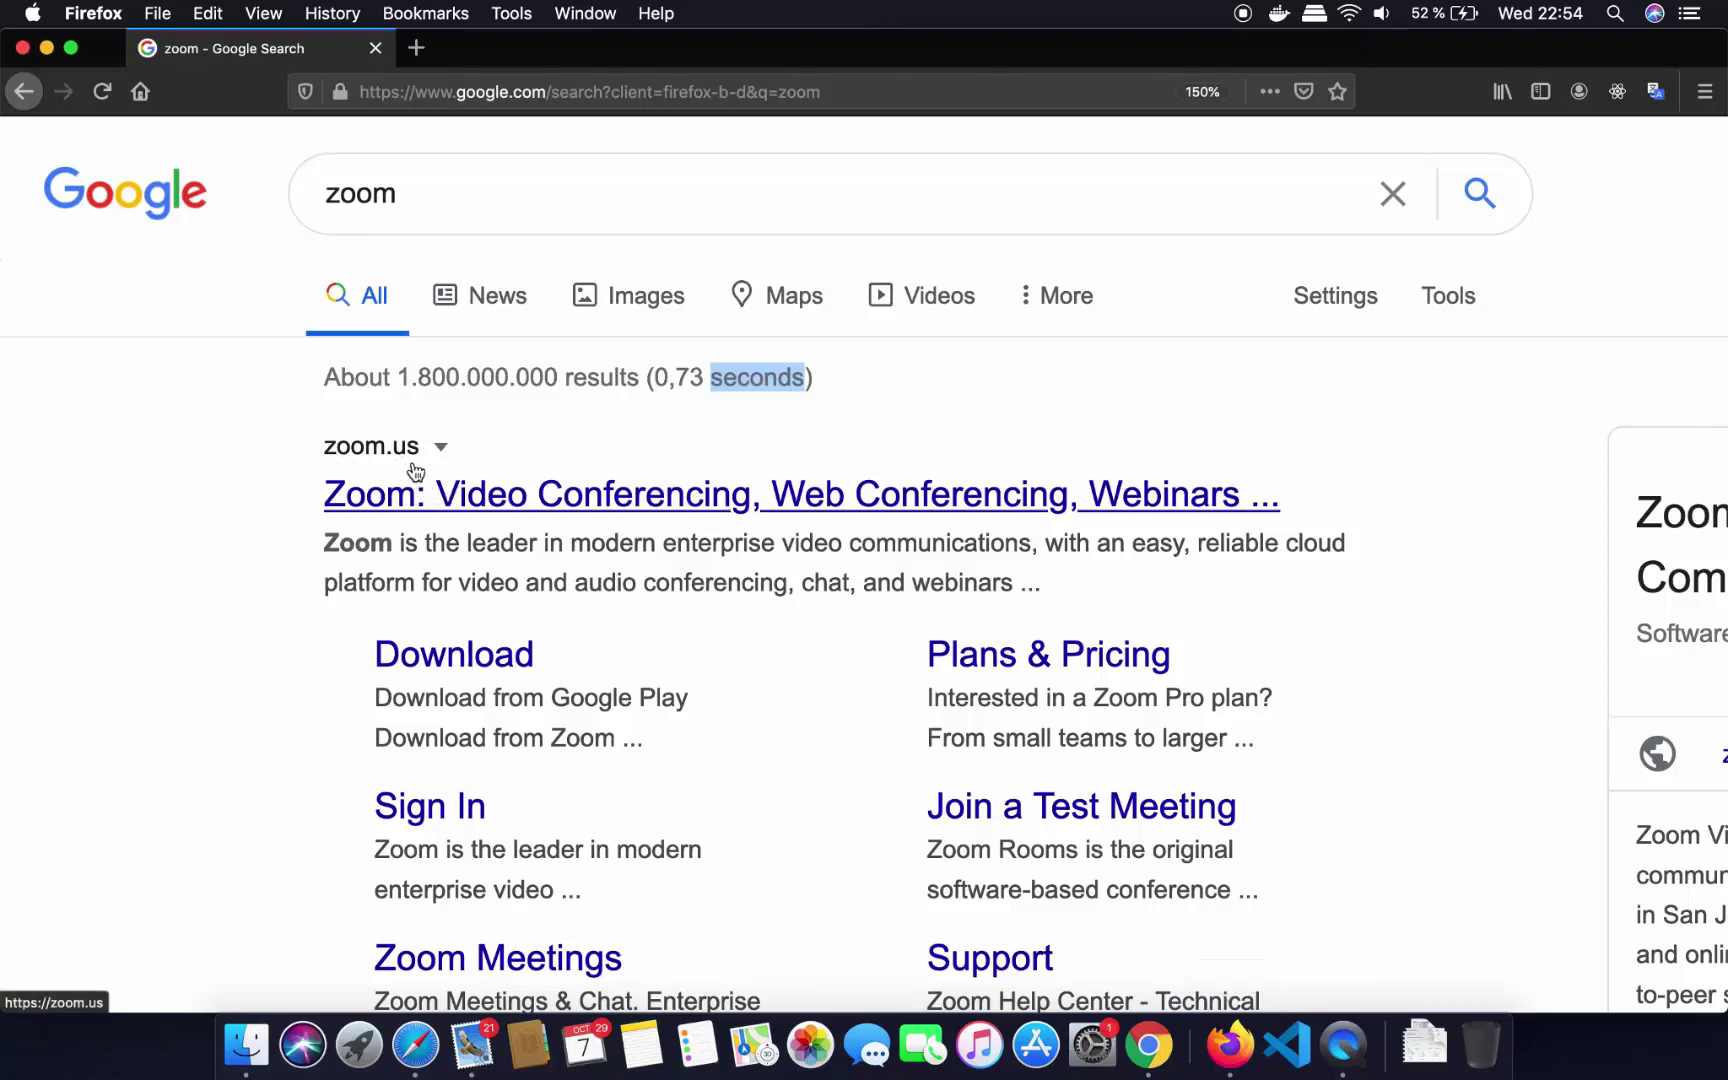
Open the zoom.us result and start the free account sign-up
{"action": "left_click", "coordinate": [493, 507]}
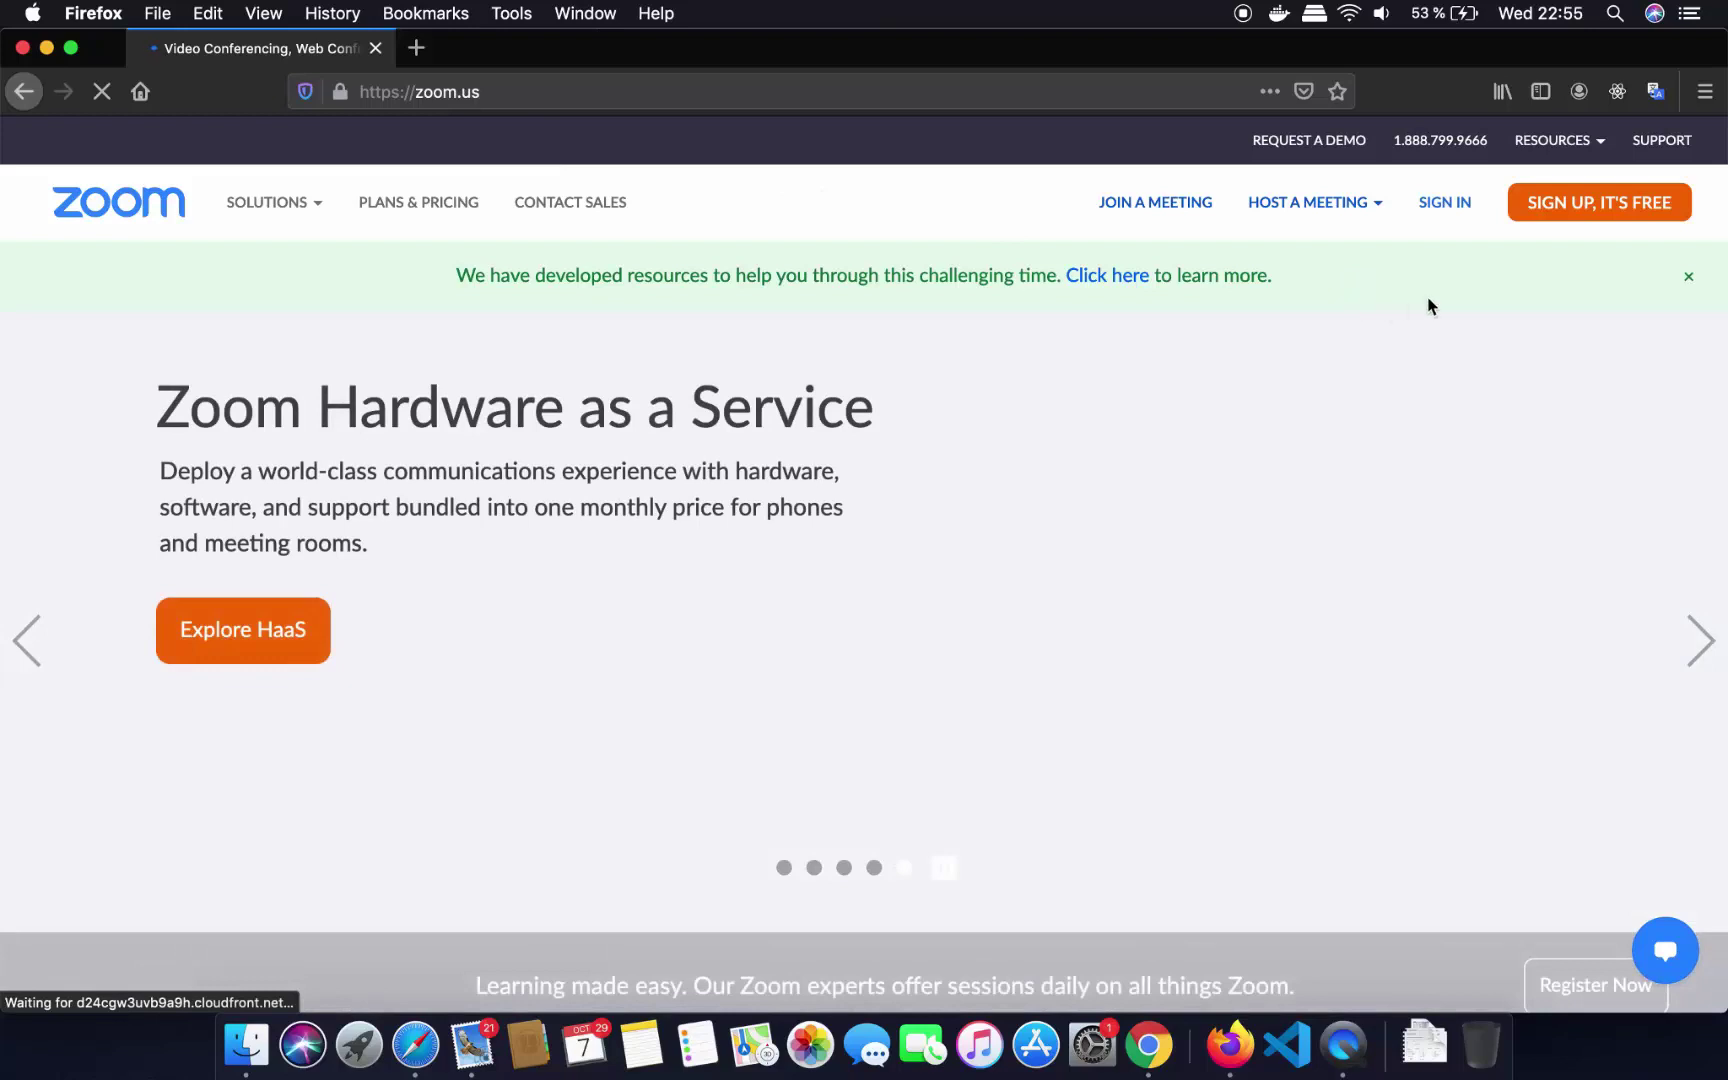
{"action": "left_click", "coordinate": [1578, 210]}
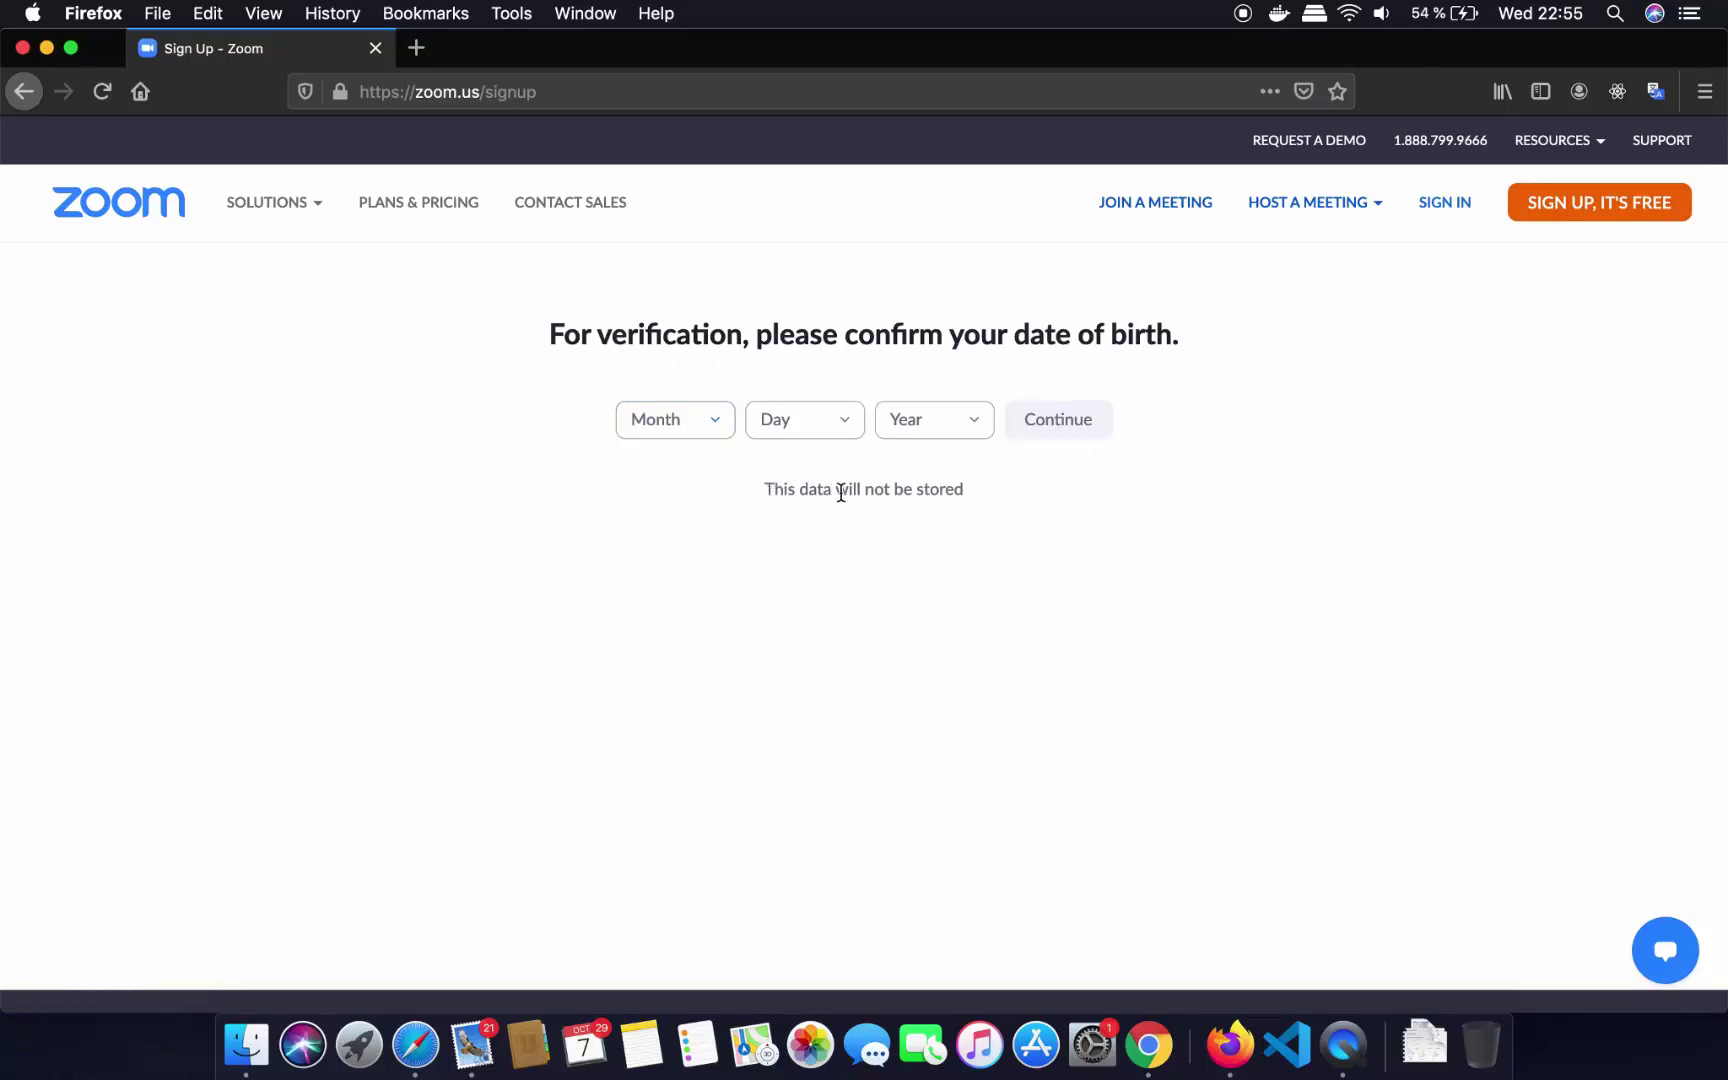
Confirm the date of birth for verification, with May as the birth month
{"action": "left_click", "coordinate": [688, 418]}
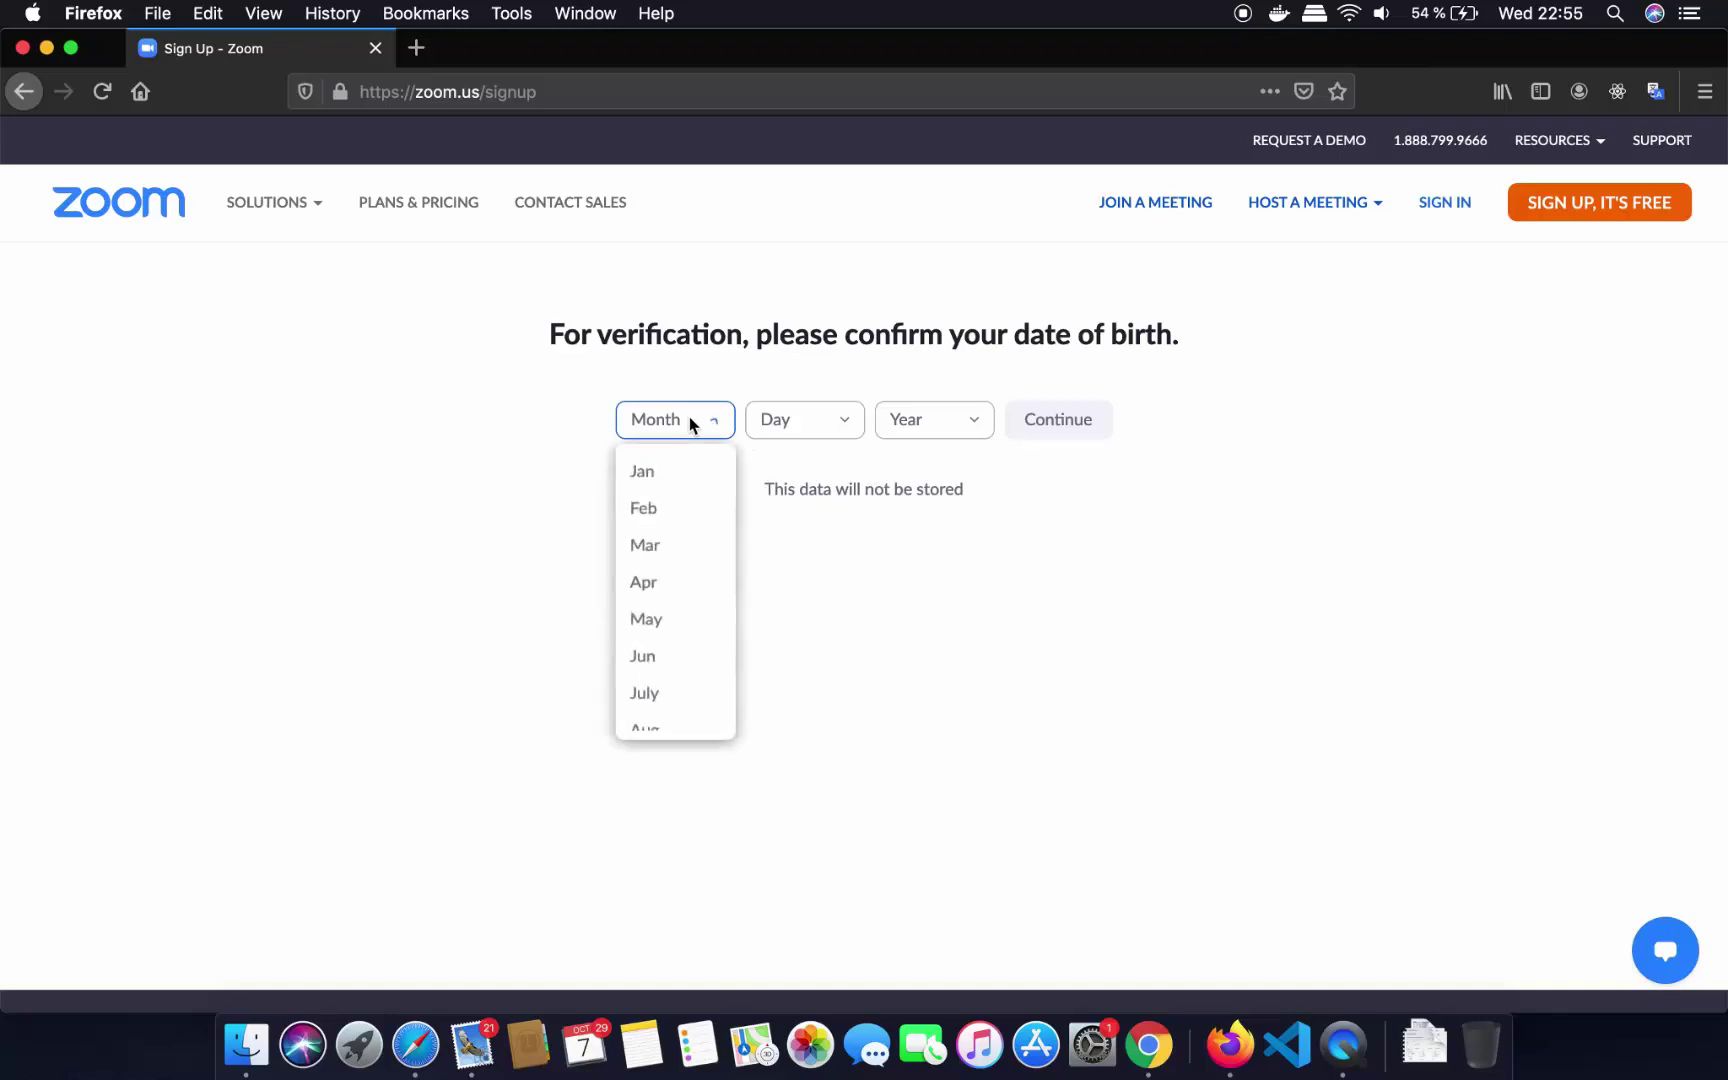
{"action": "left_click", "coordinate": [667, 625]}
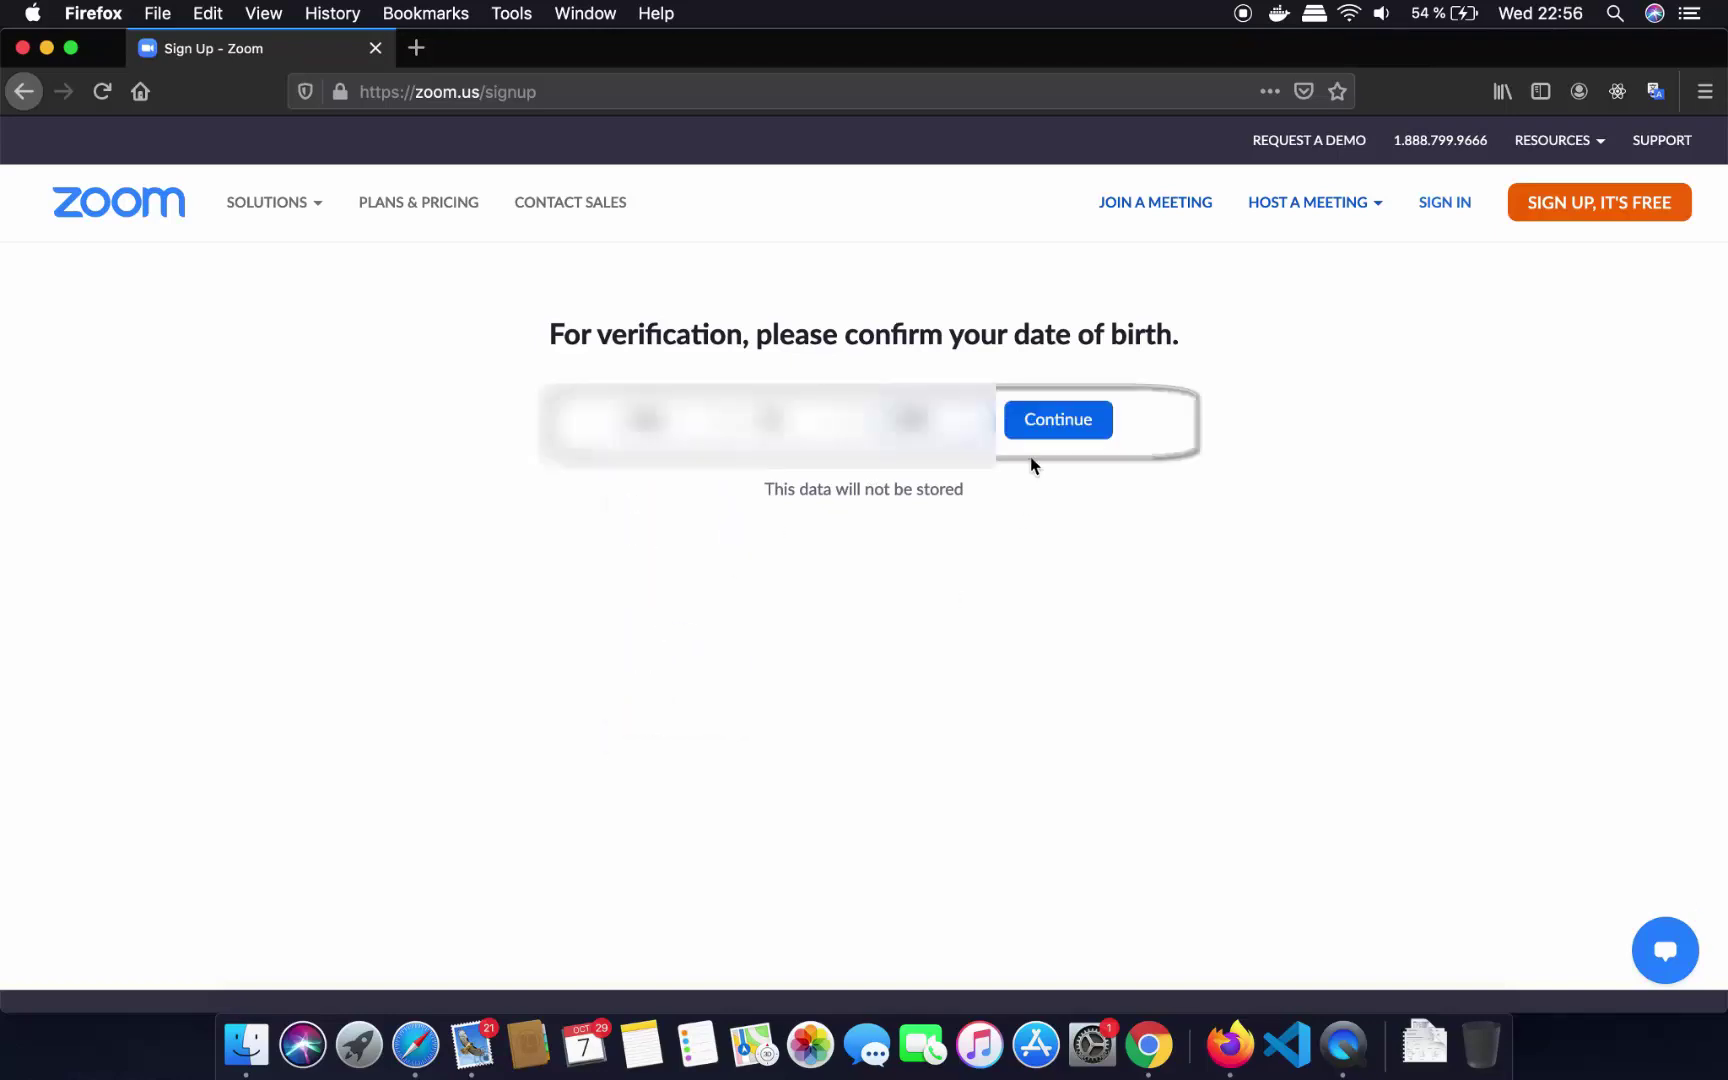
{"action": "left_click", "coordinate": [1048, 430]}
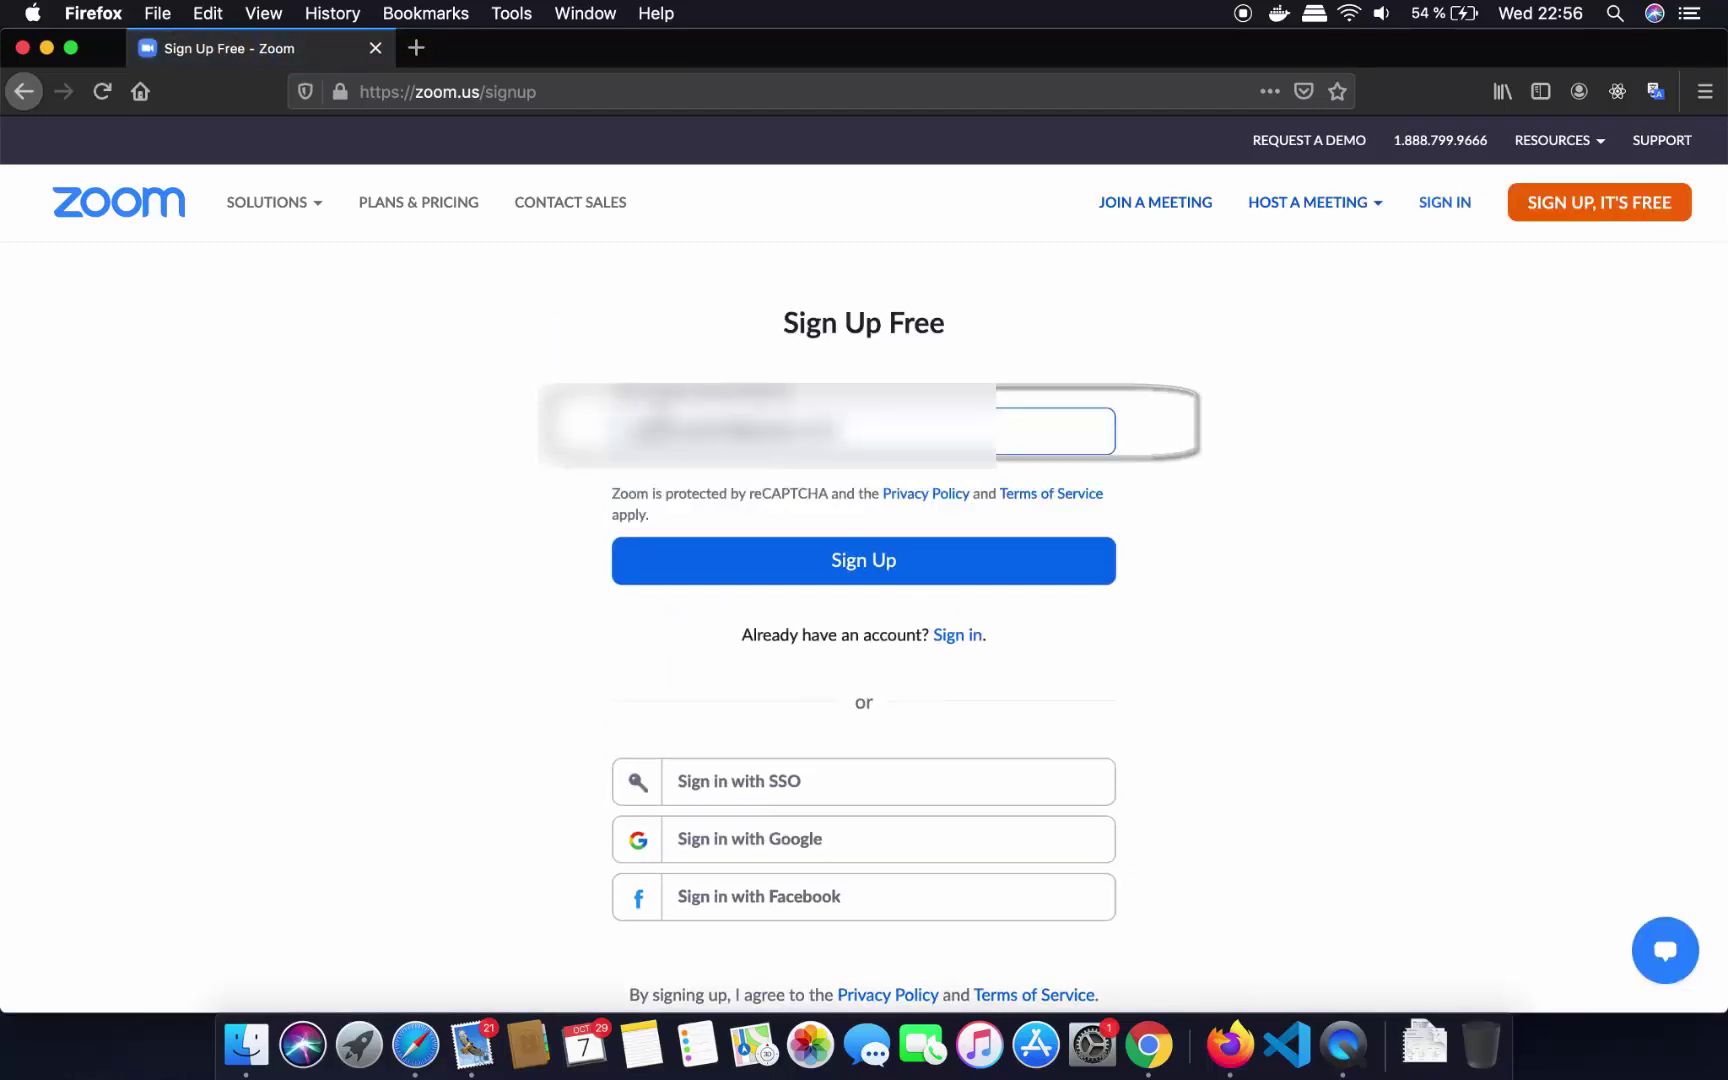
Enter the autofilled work email address and submit it to create the account
{"action": "left_click", "coordinate": [685, 418]}
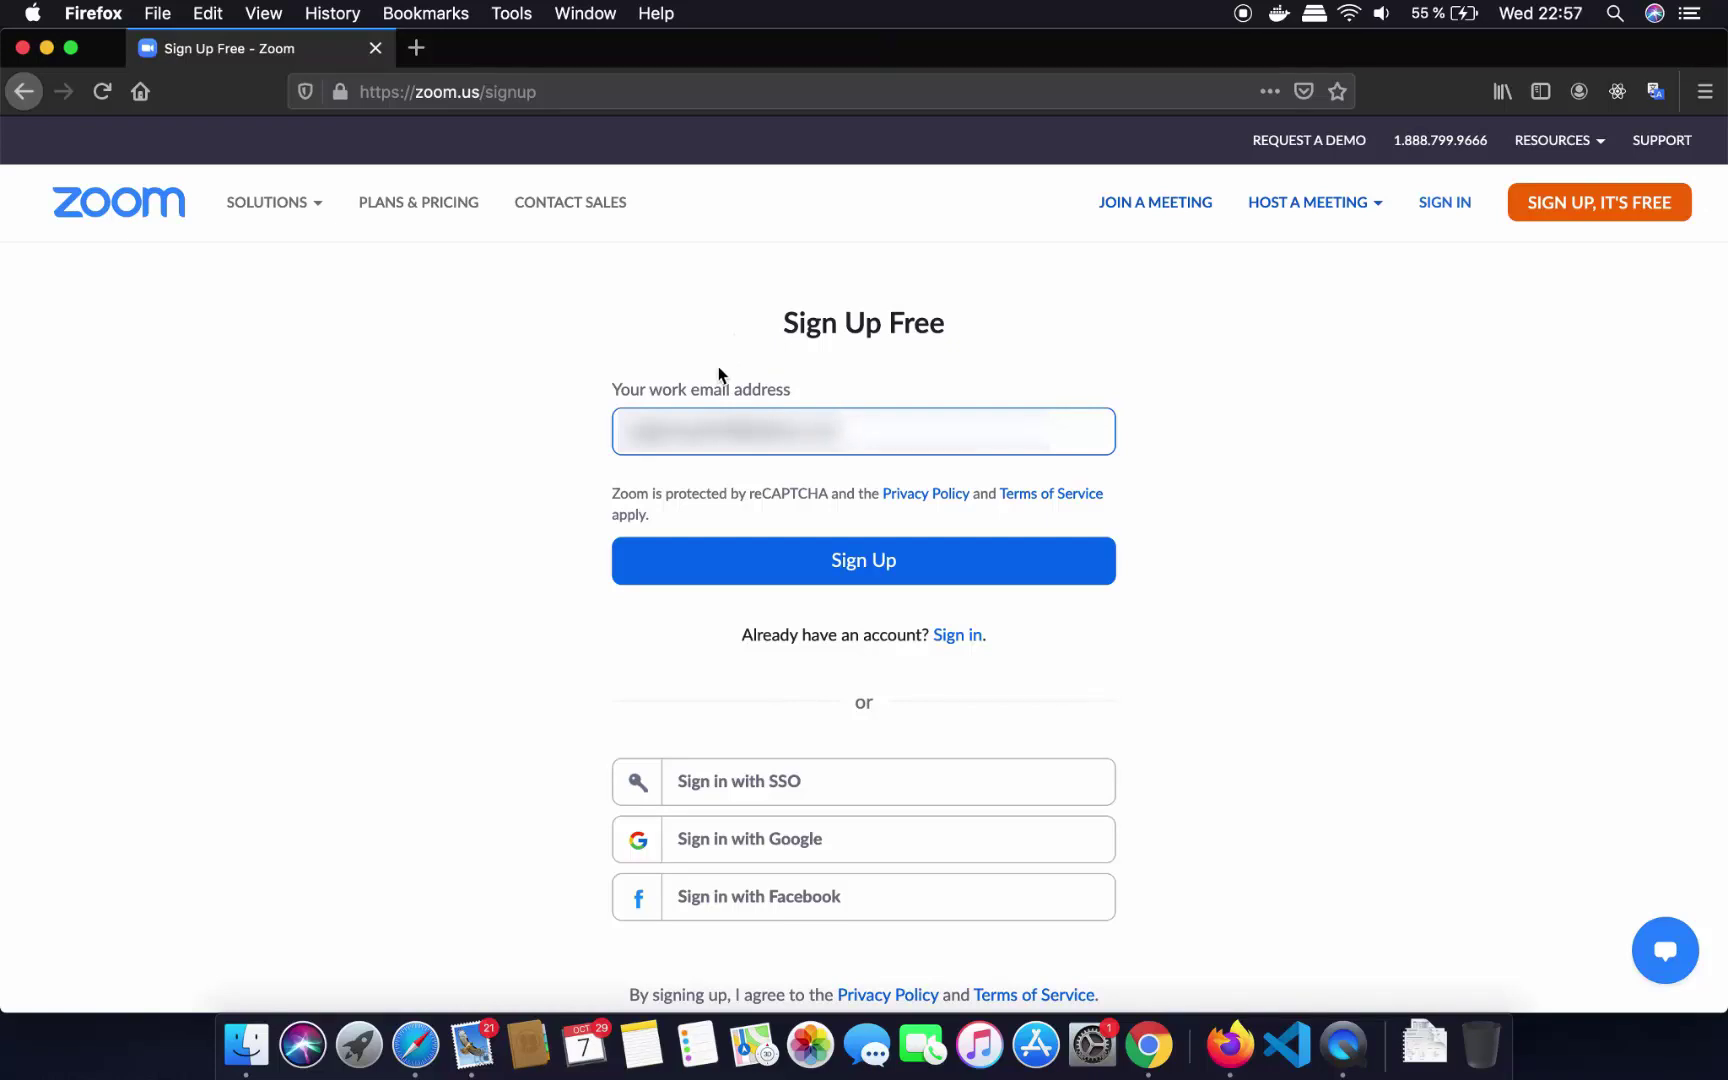
{"action": "left_click", "coordinate": [781, 565]}
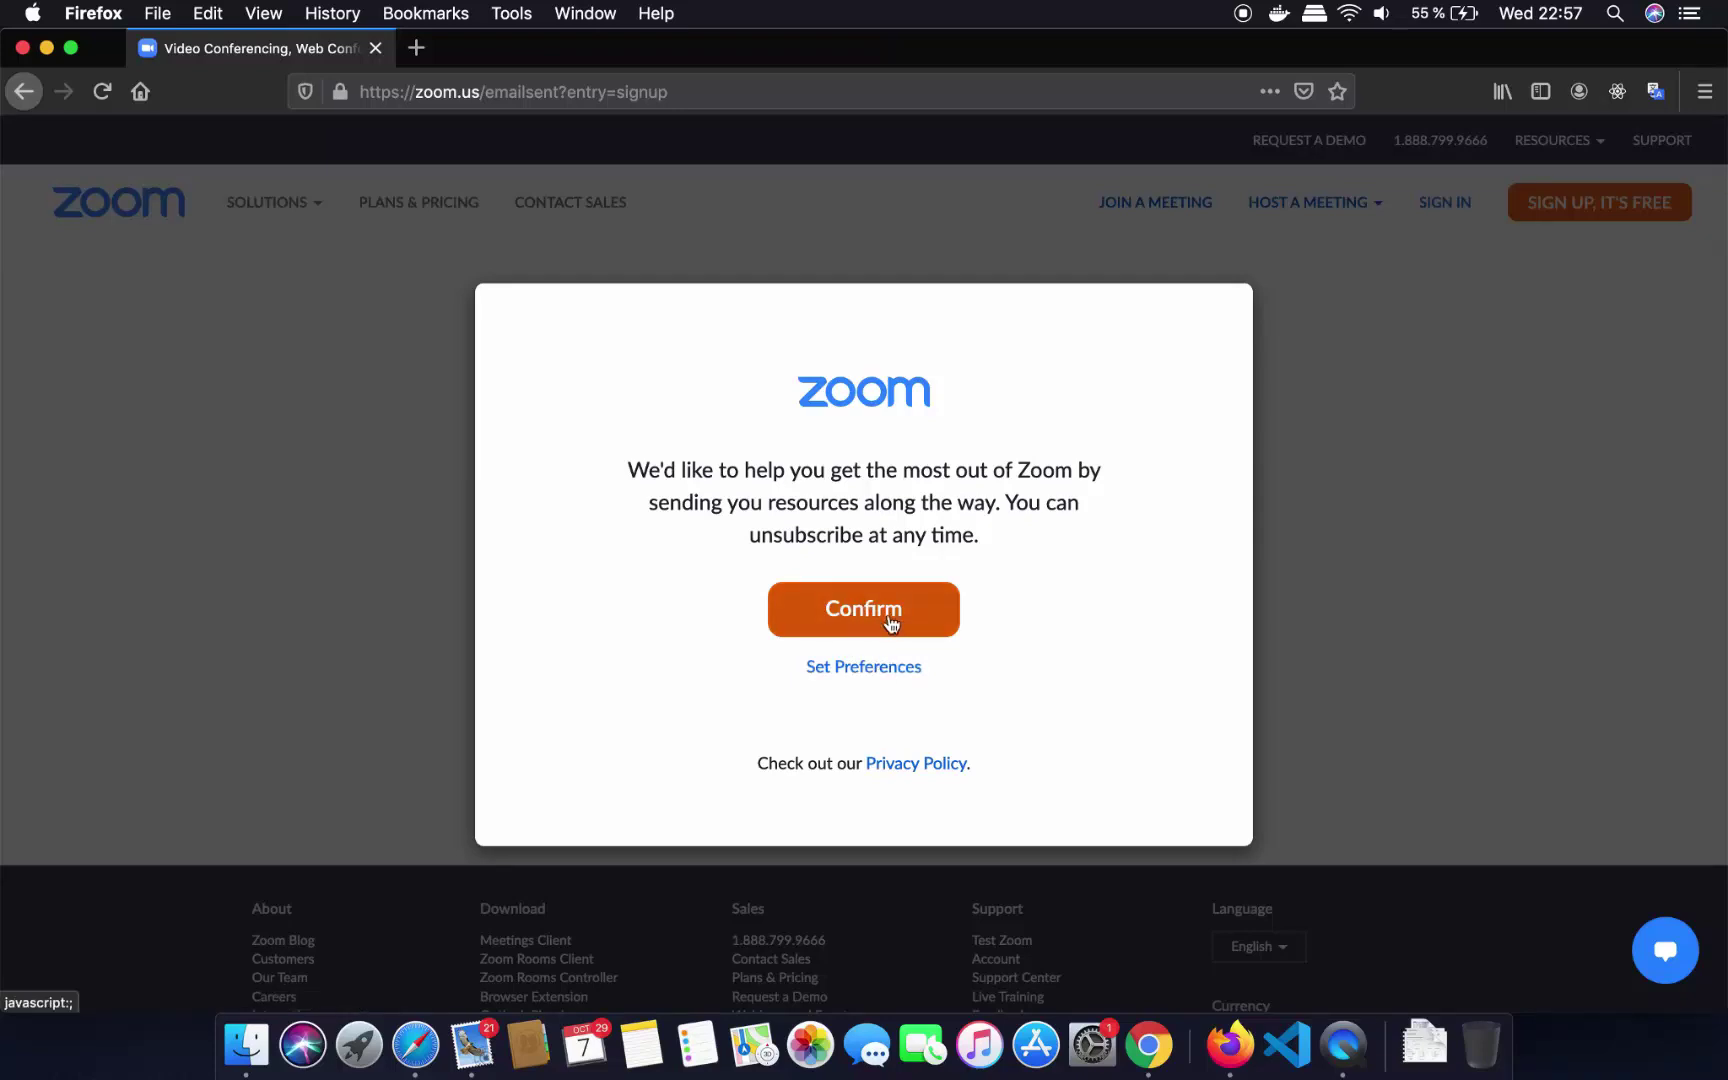
Accept receiving Zoom resources by email and open the activation email
{"action": "left_click", "coordinate": [879, 667]}
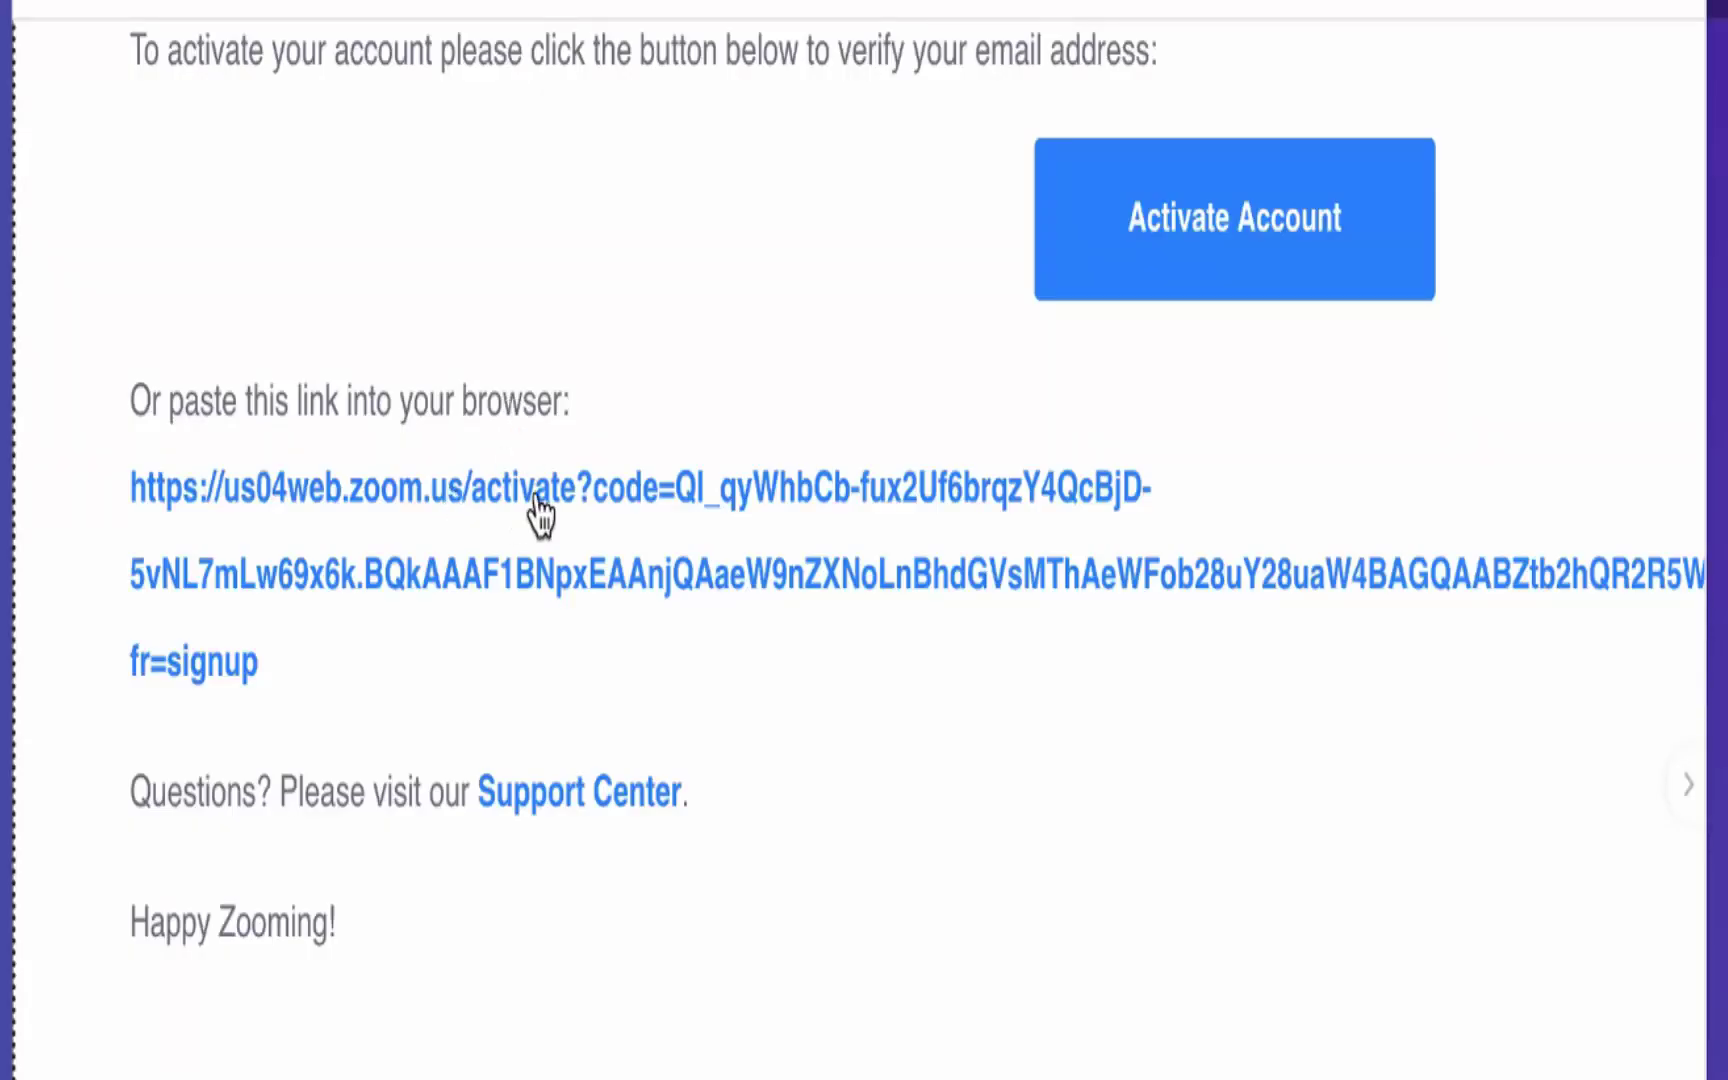
Follow the activation link and answer No to signing up on behalf of a school
{"action": "left_click", "coordinate": [575, 604]}
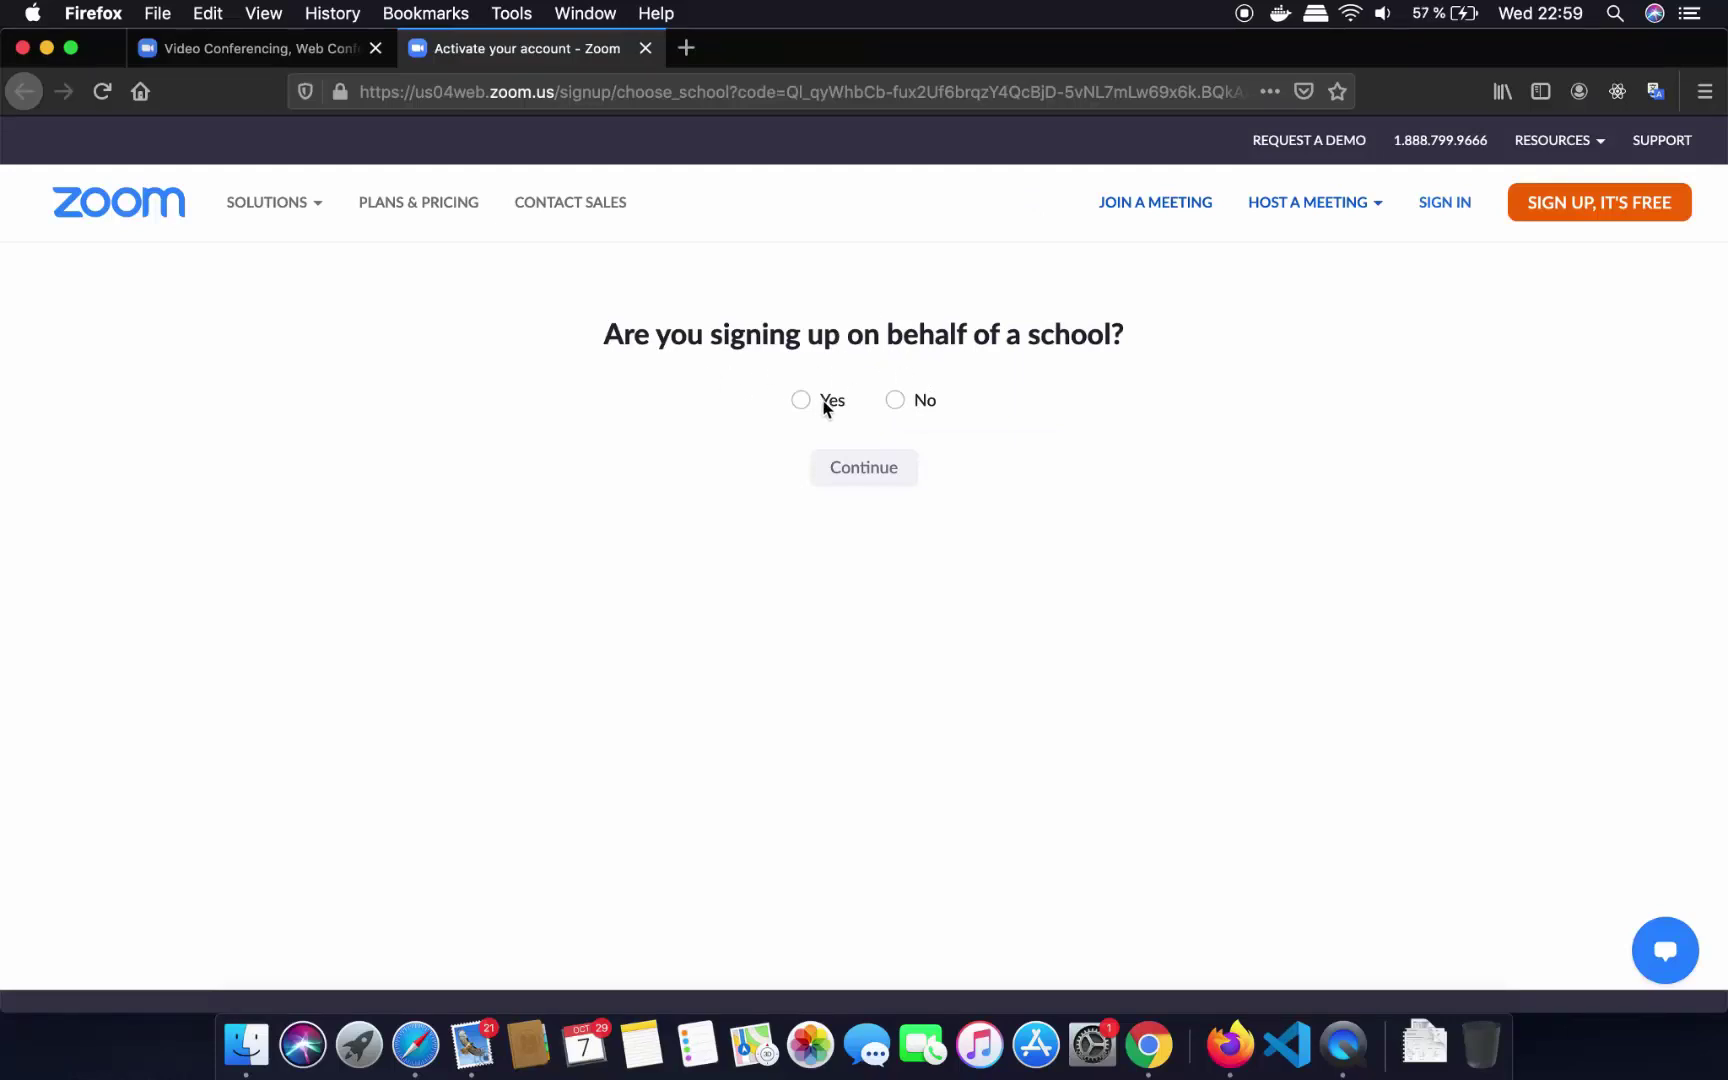
{"action": "left_click", "coordinate": [895, 400]}
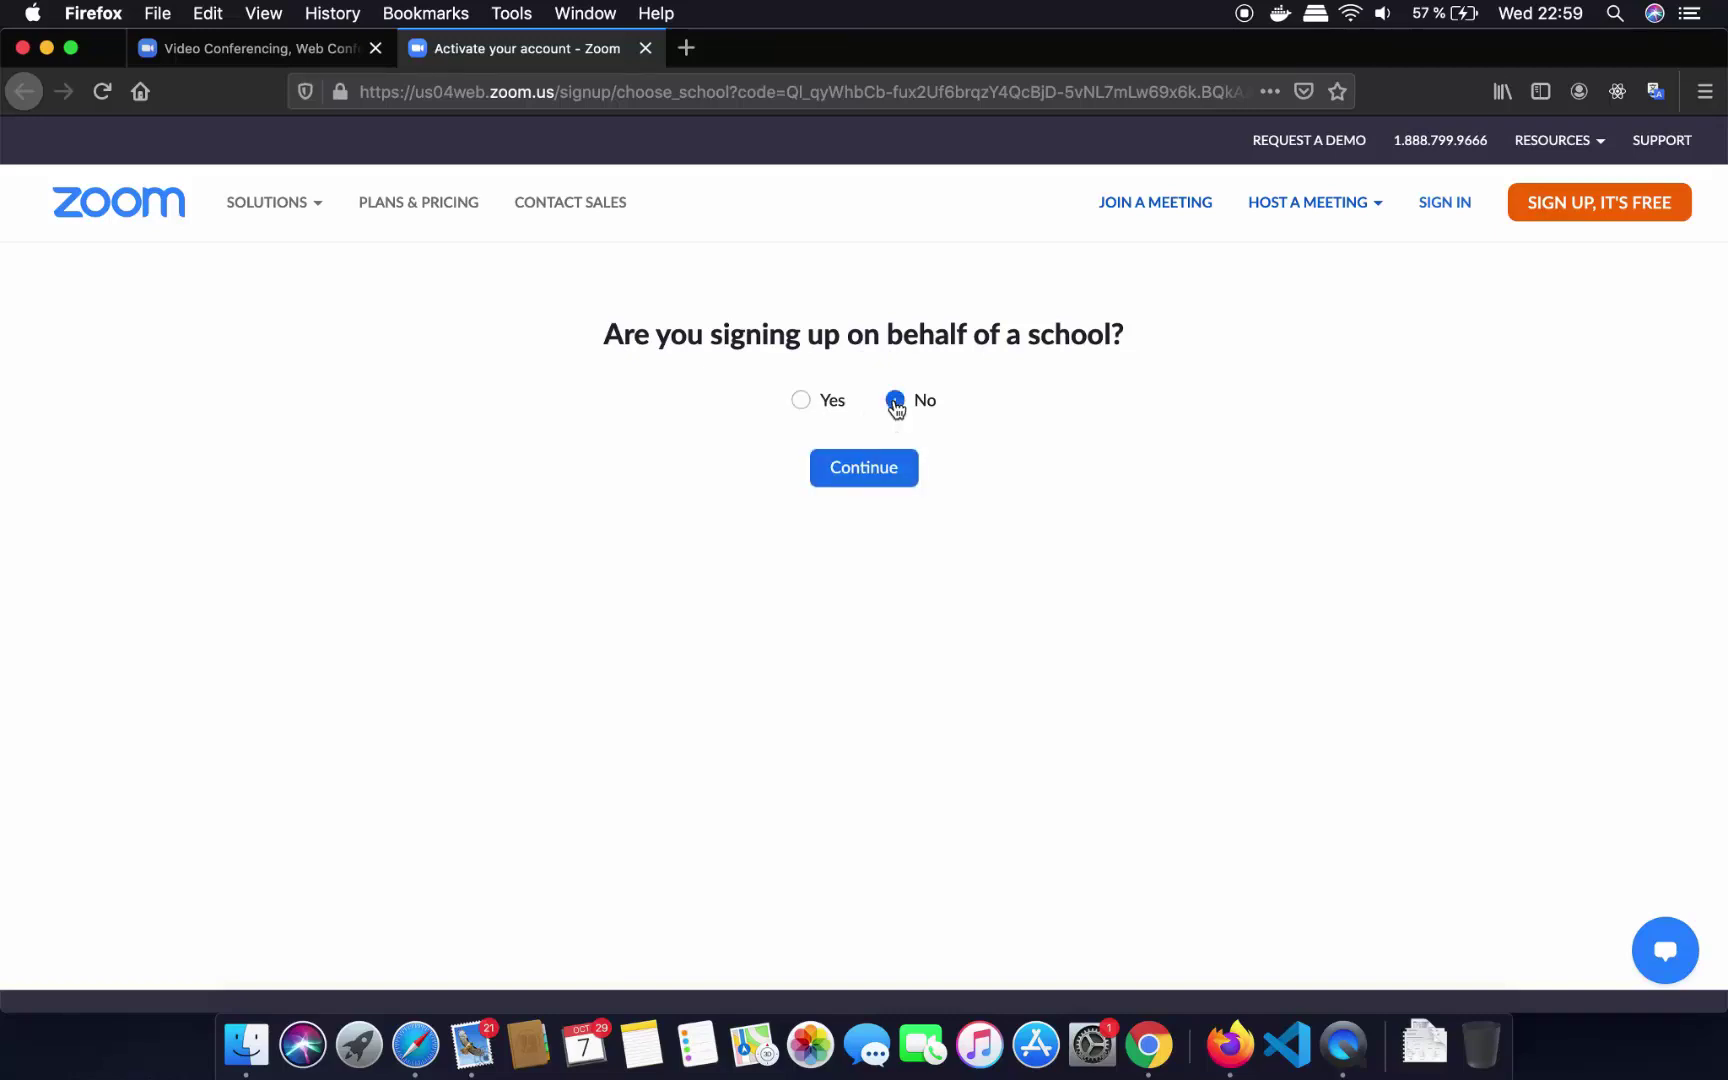
{"action": "left_click", "coordinate": [878, 478]}
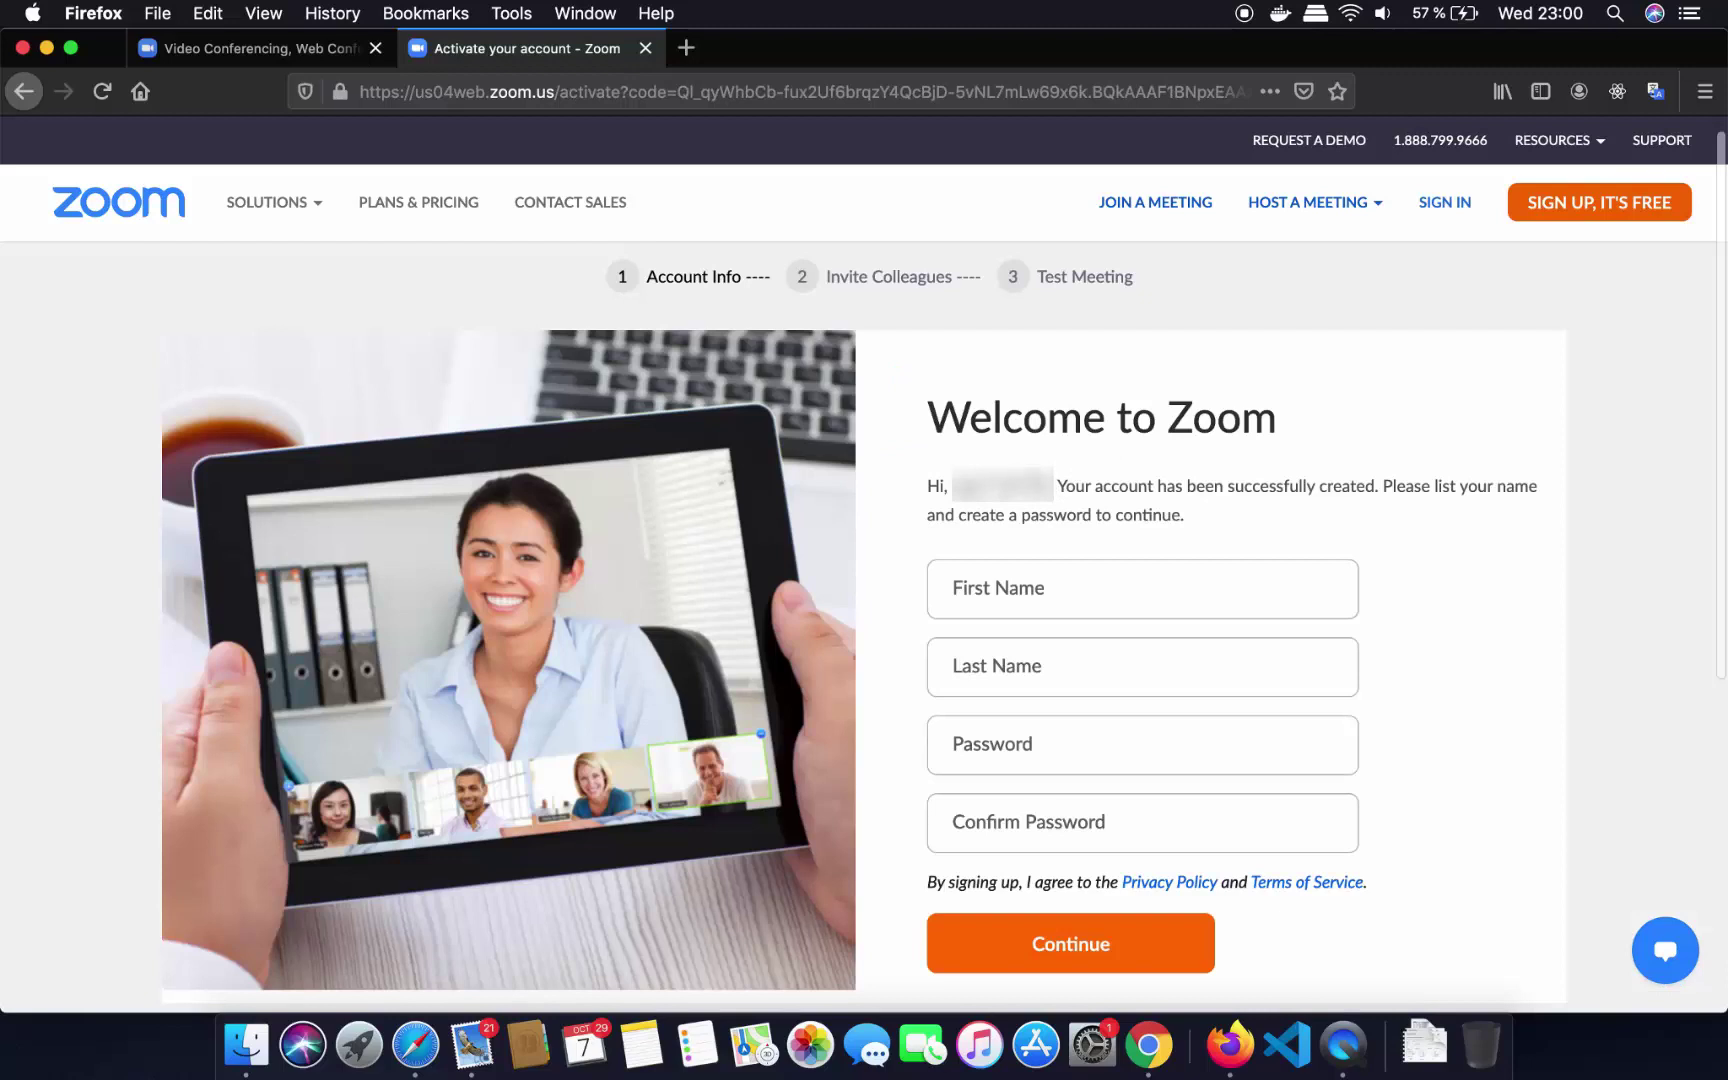
Enter the first name, last name and account password, then submit them
{"action": "left_click", "coordinate": [1010, 599]}
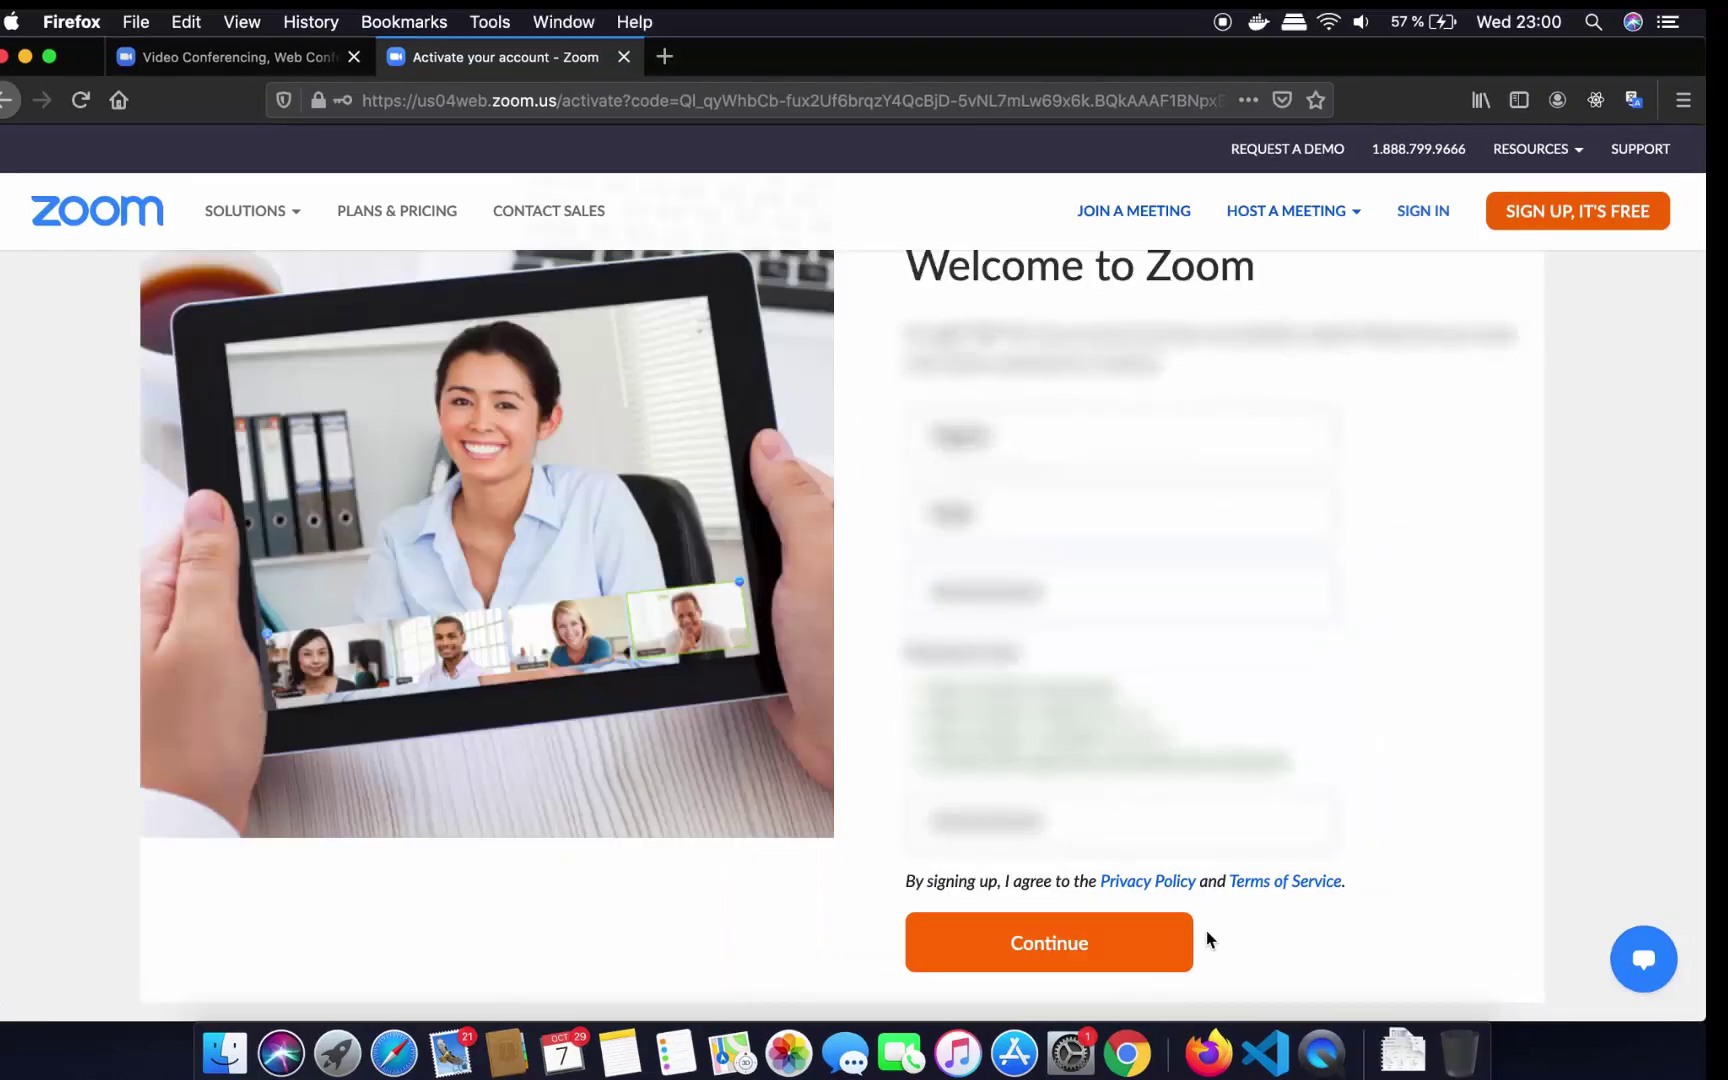
{"action": "left_click", "coordinate": [1088, 946]}
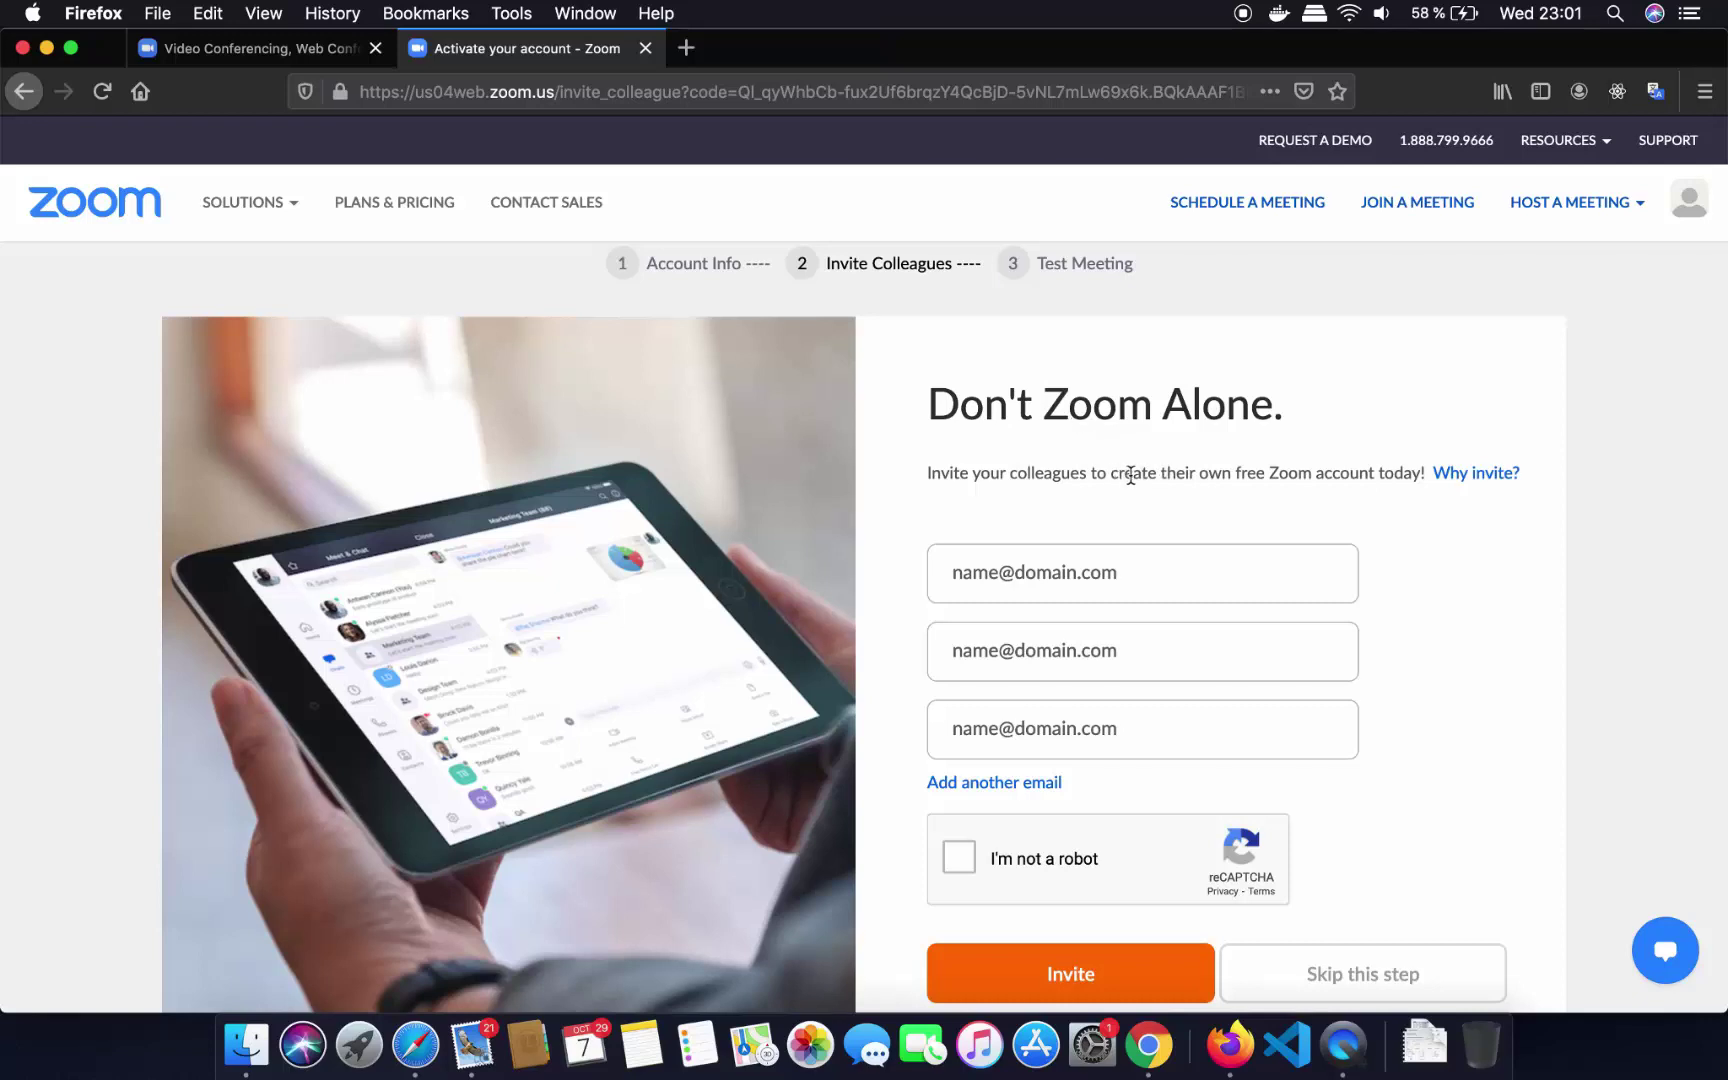
Pass the reCAPTCHA check and skip inviting colleagues
{"action": "scroll", "coordinate": [1130, 475], "scroll_direction": "down", "scroll_amount": 2}
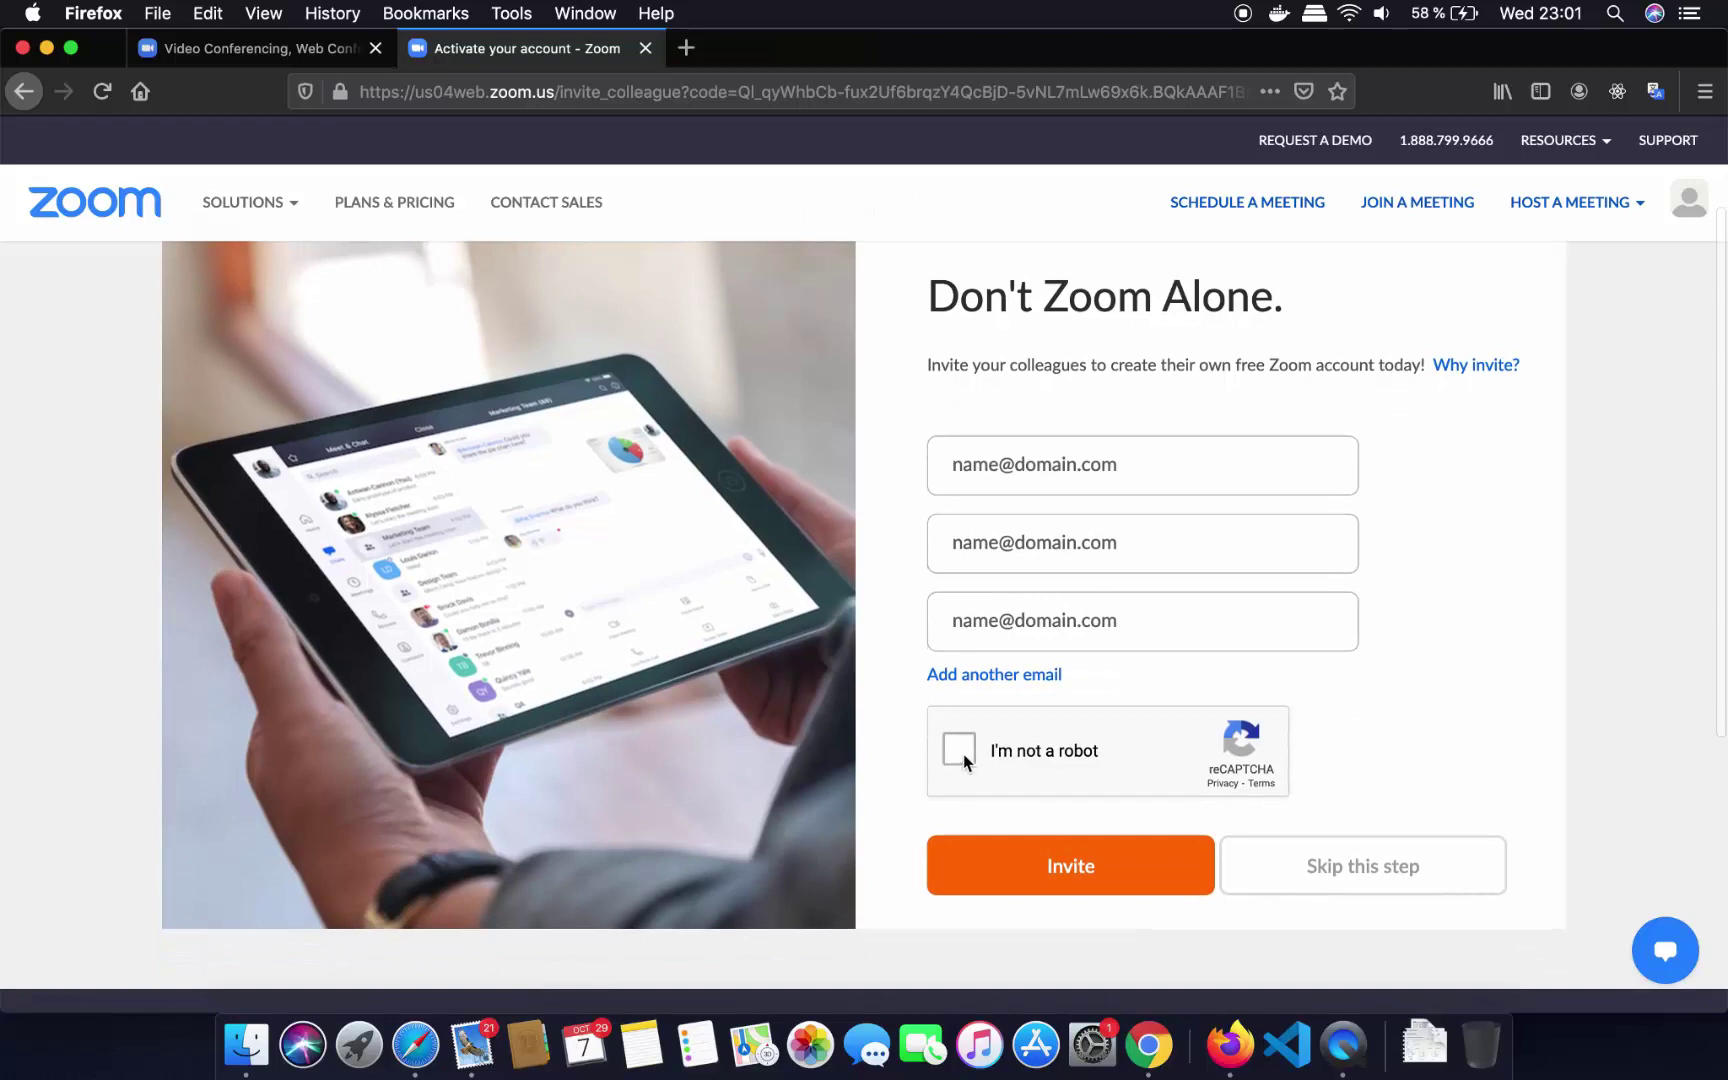
{"action": "left_click", "coordinate": [962, 752]}
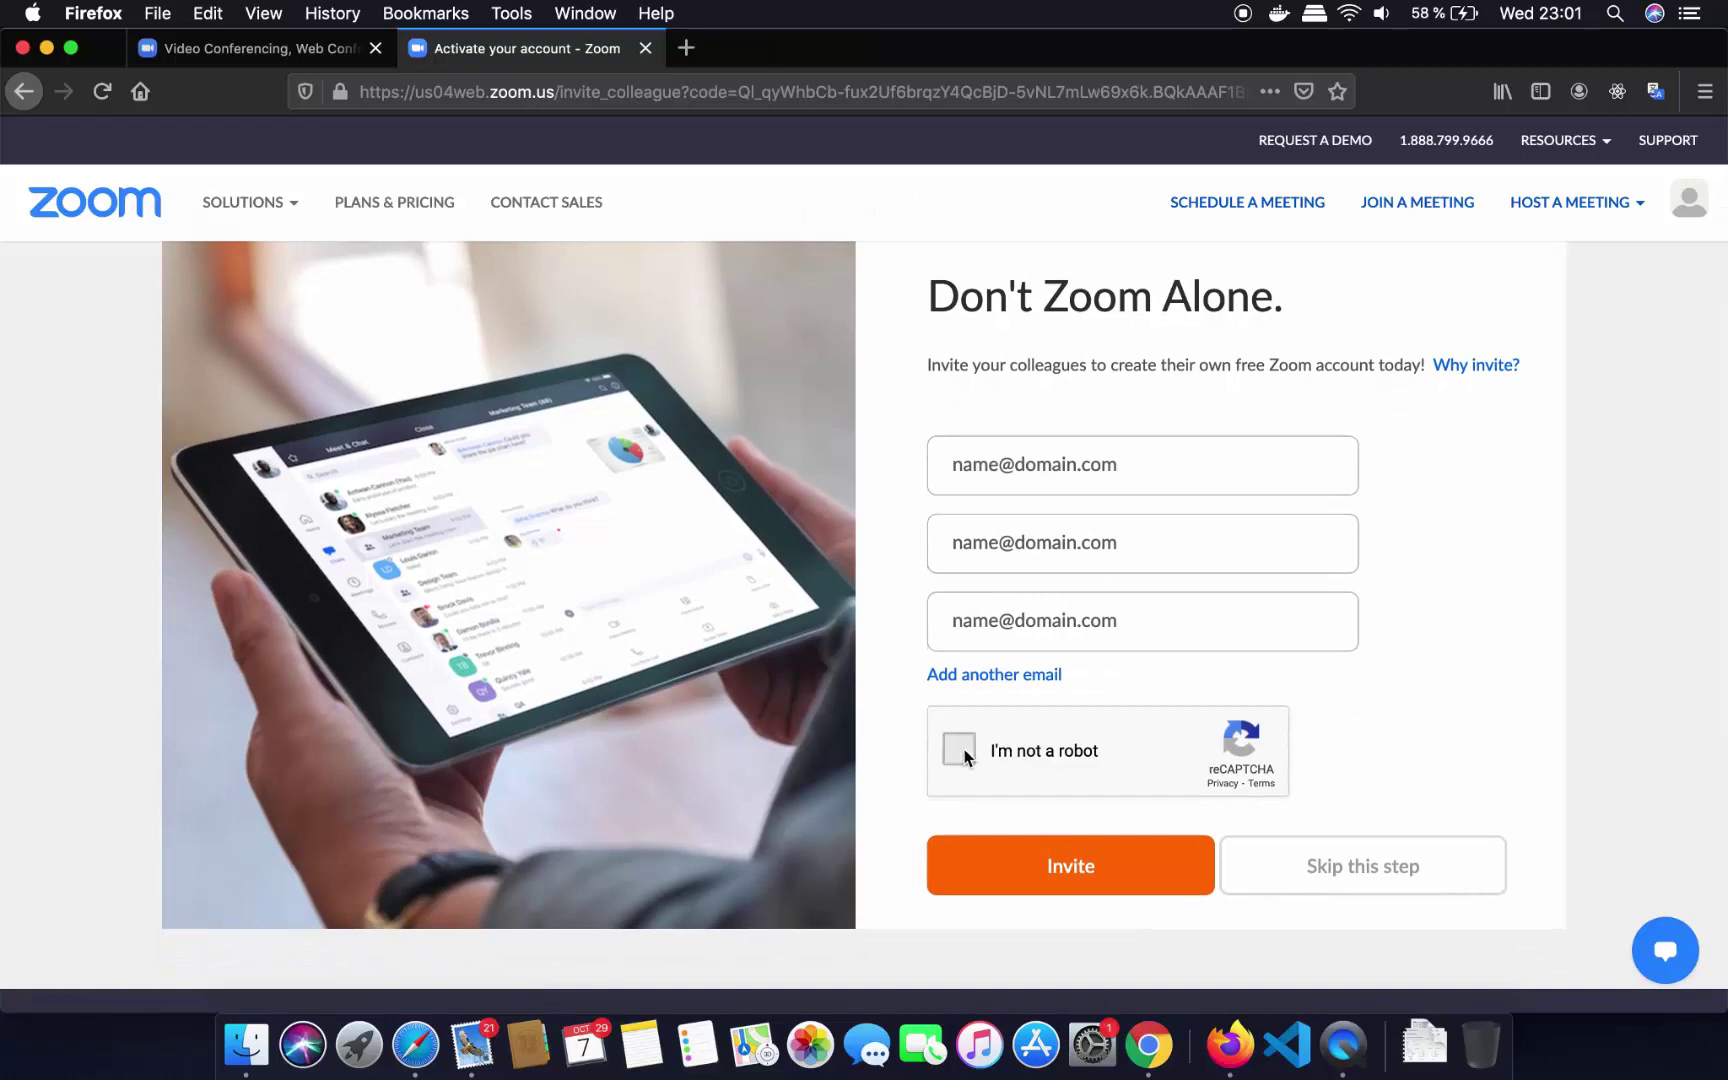
{"action": "left_click", "coordinate": [1369, 876]}
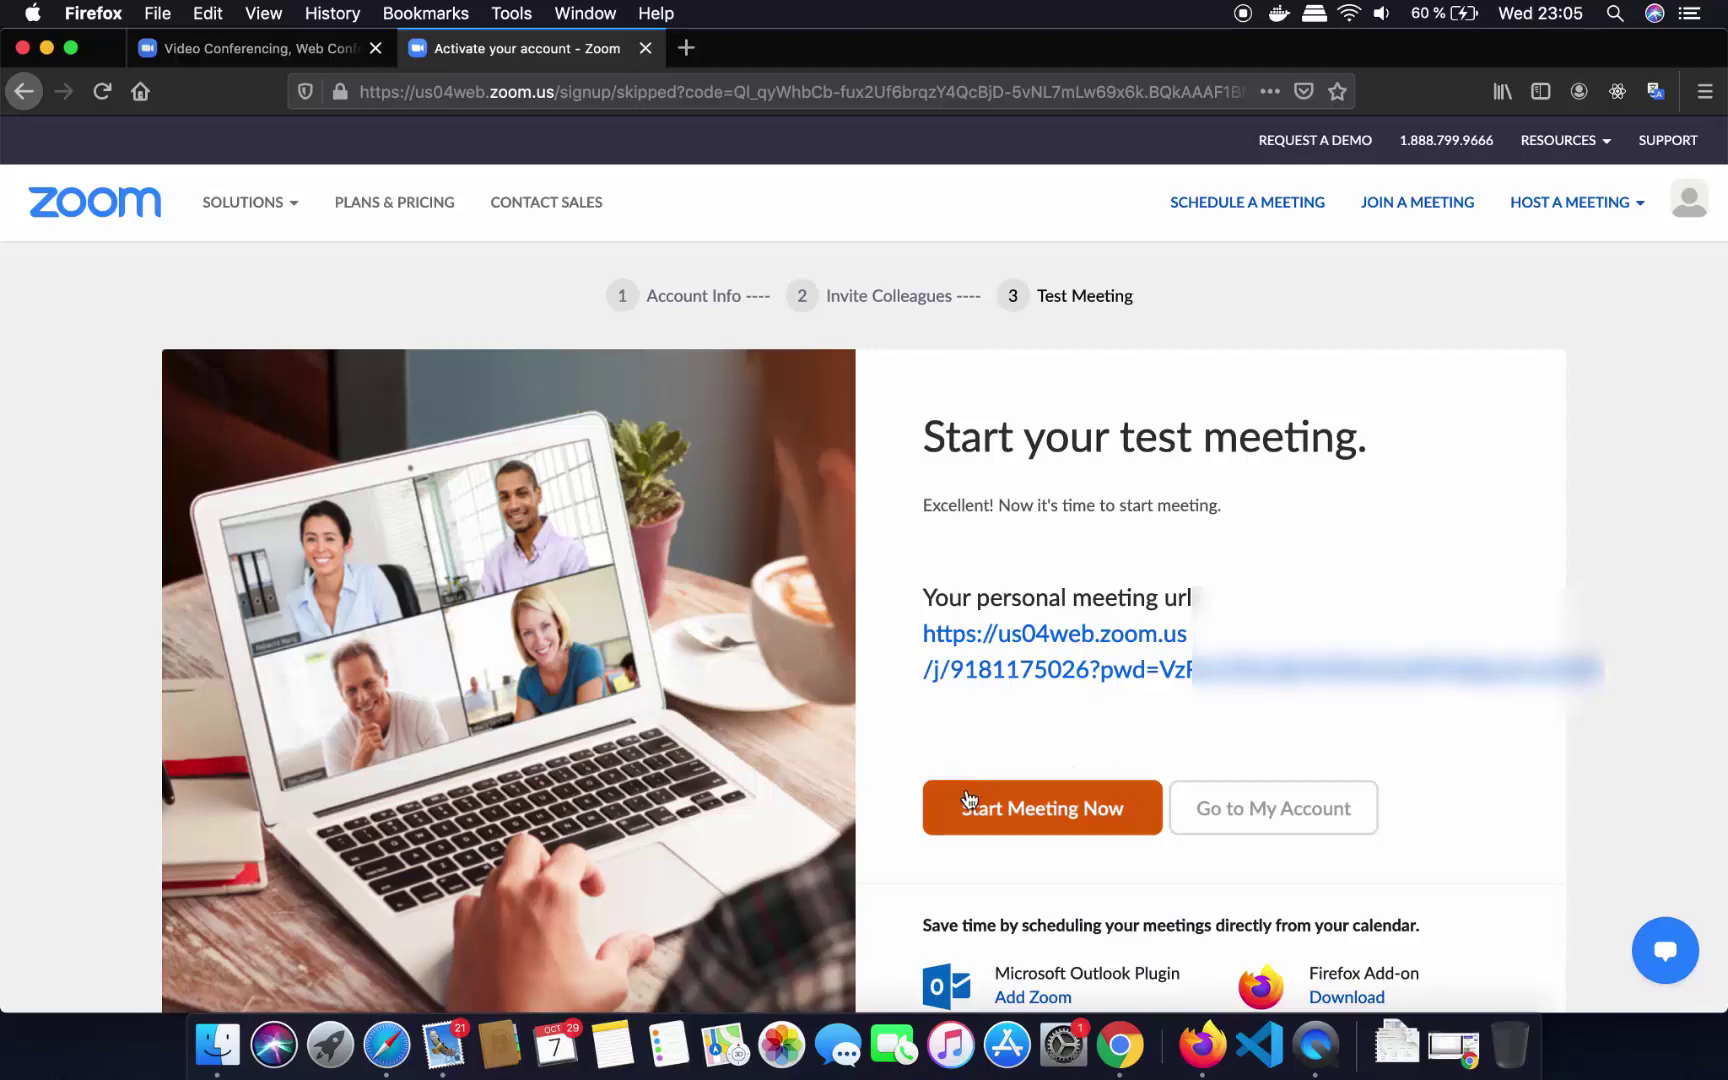
Start the test meeting, save Zoom.pkg to disk and show it in Firefox's downloads
{"action": "left_click", "coordinate": [1021, 815]}
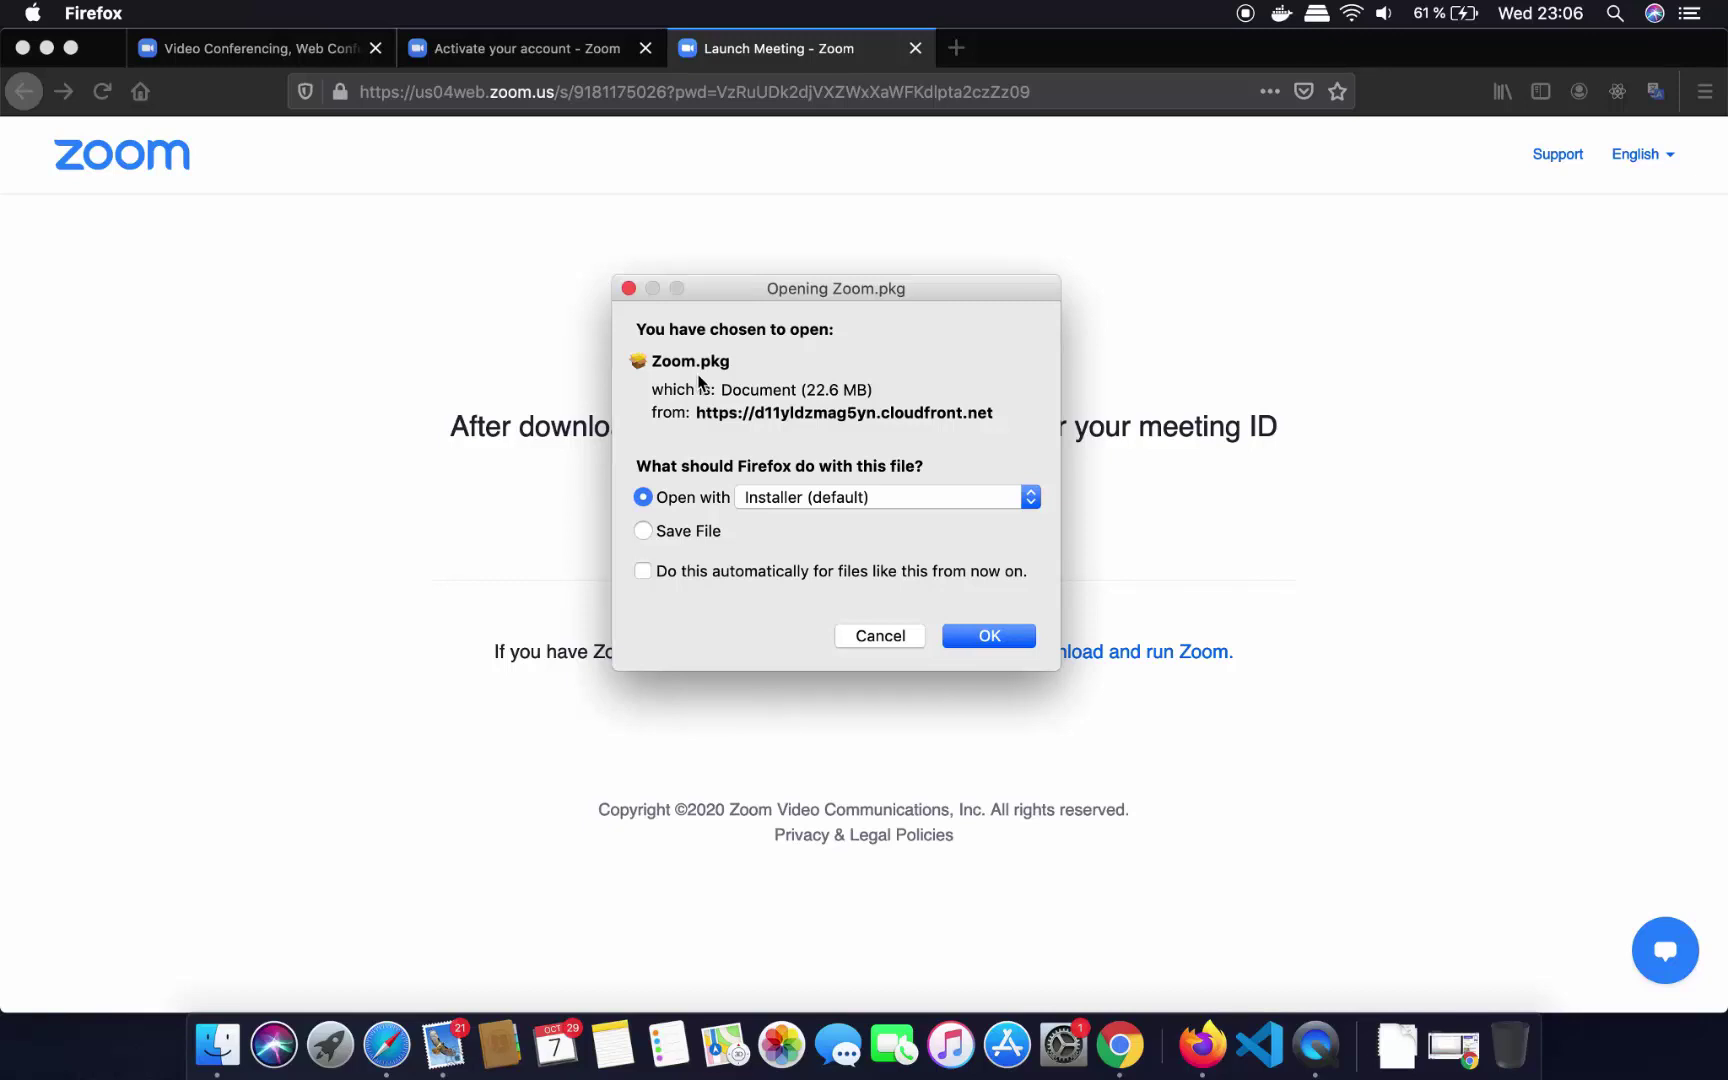
{"action": "left_click", "coordinate": [645, 532]}
{"action": "left_click", "coordinate": [969, 638]}
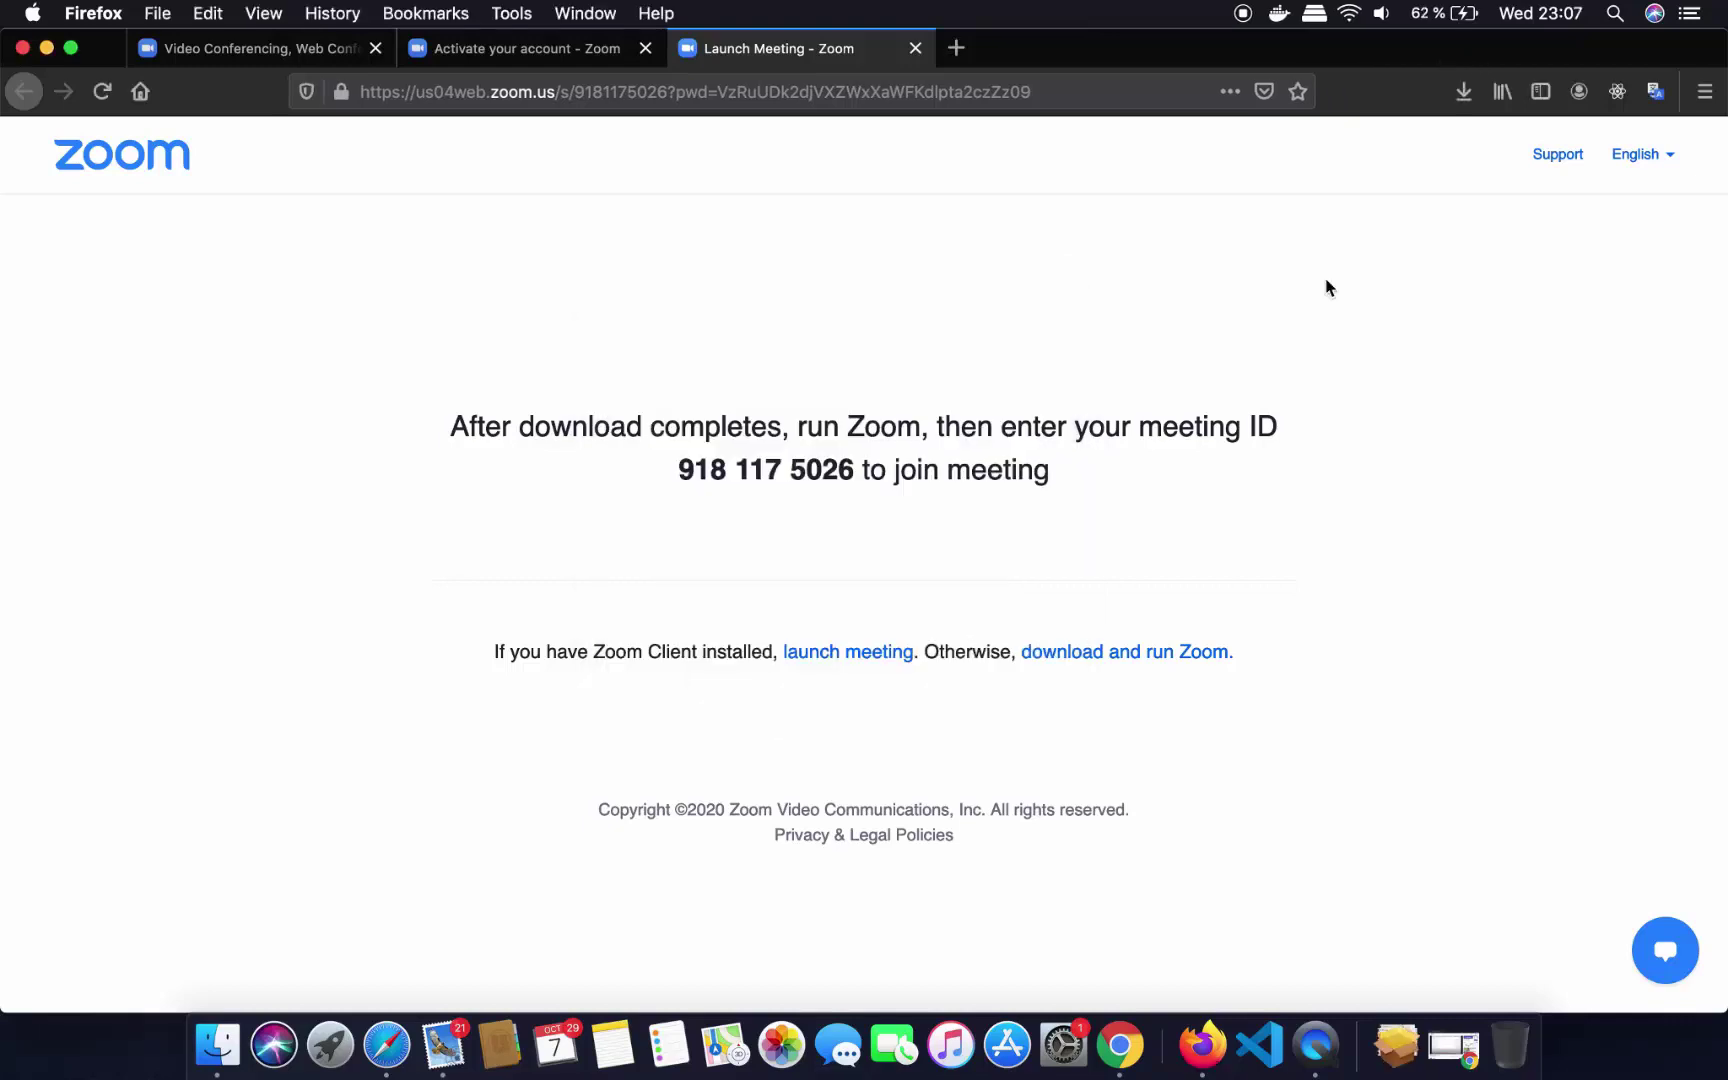
{"action": "left_click", "coordinate": [1463, 91]}
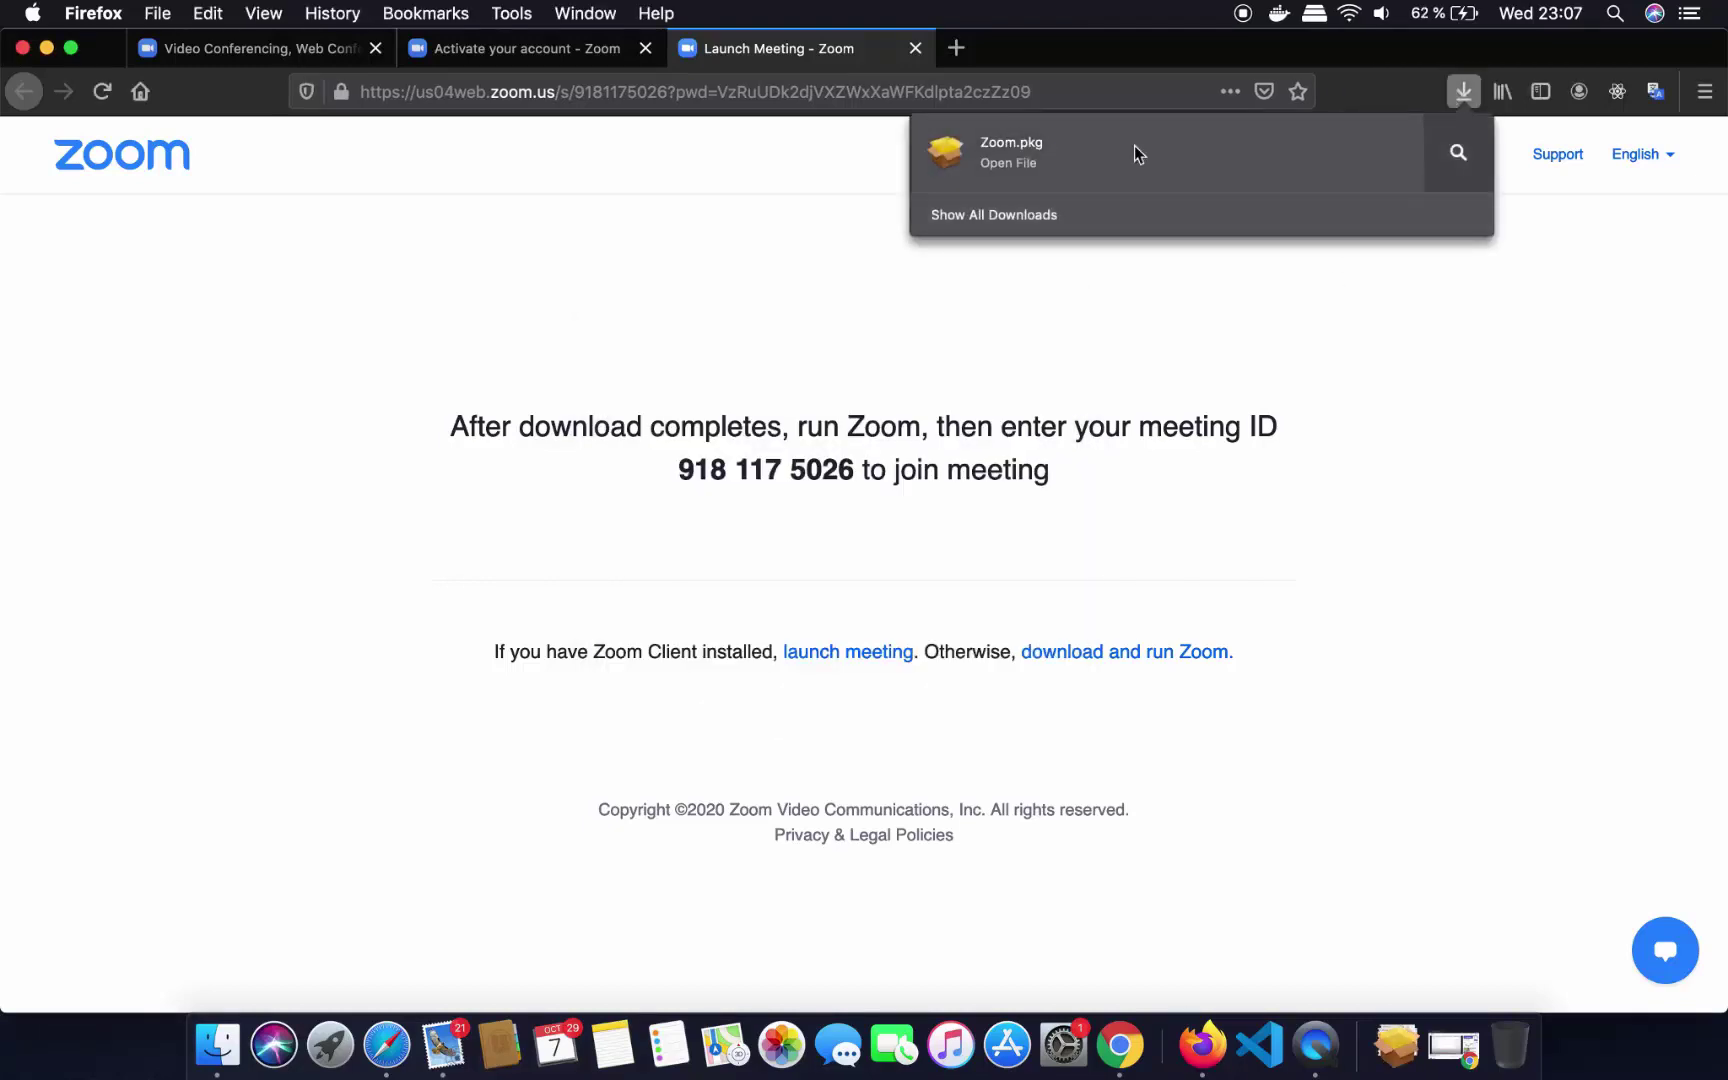
Run the Zoom.pkg installer through to the Standard Install (63 MB on Macintosh HD)
{"action": "left_click", "coordinate": [1023, 150]}
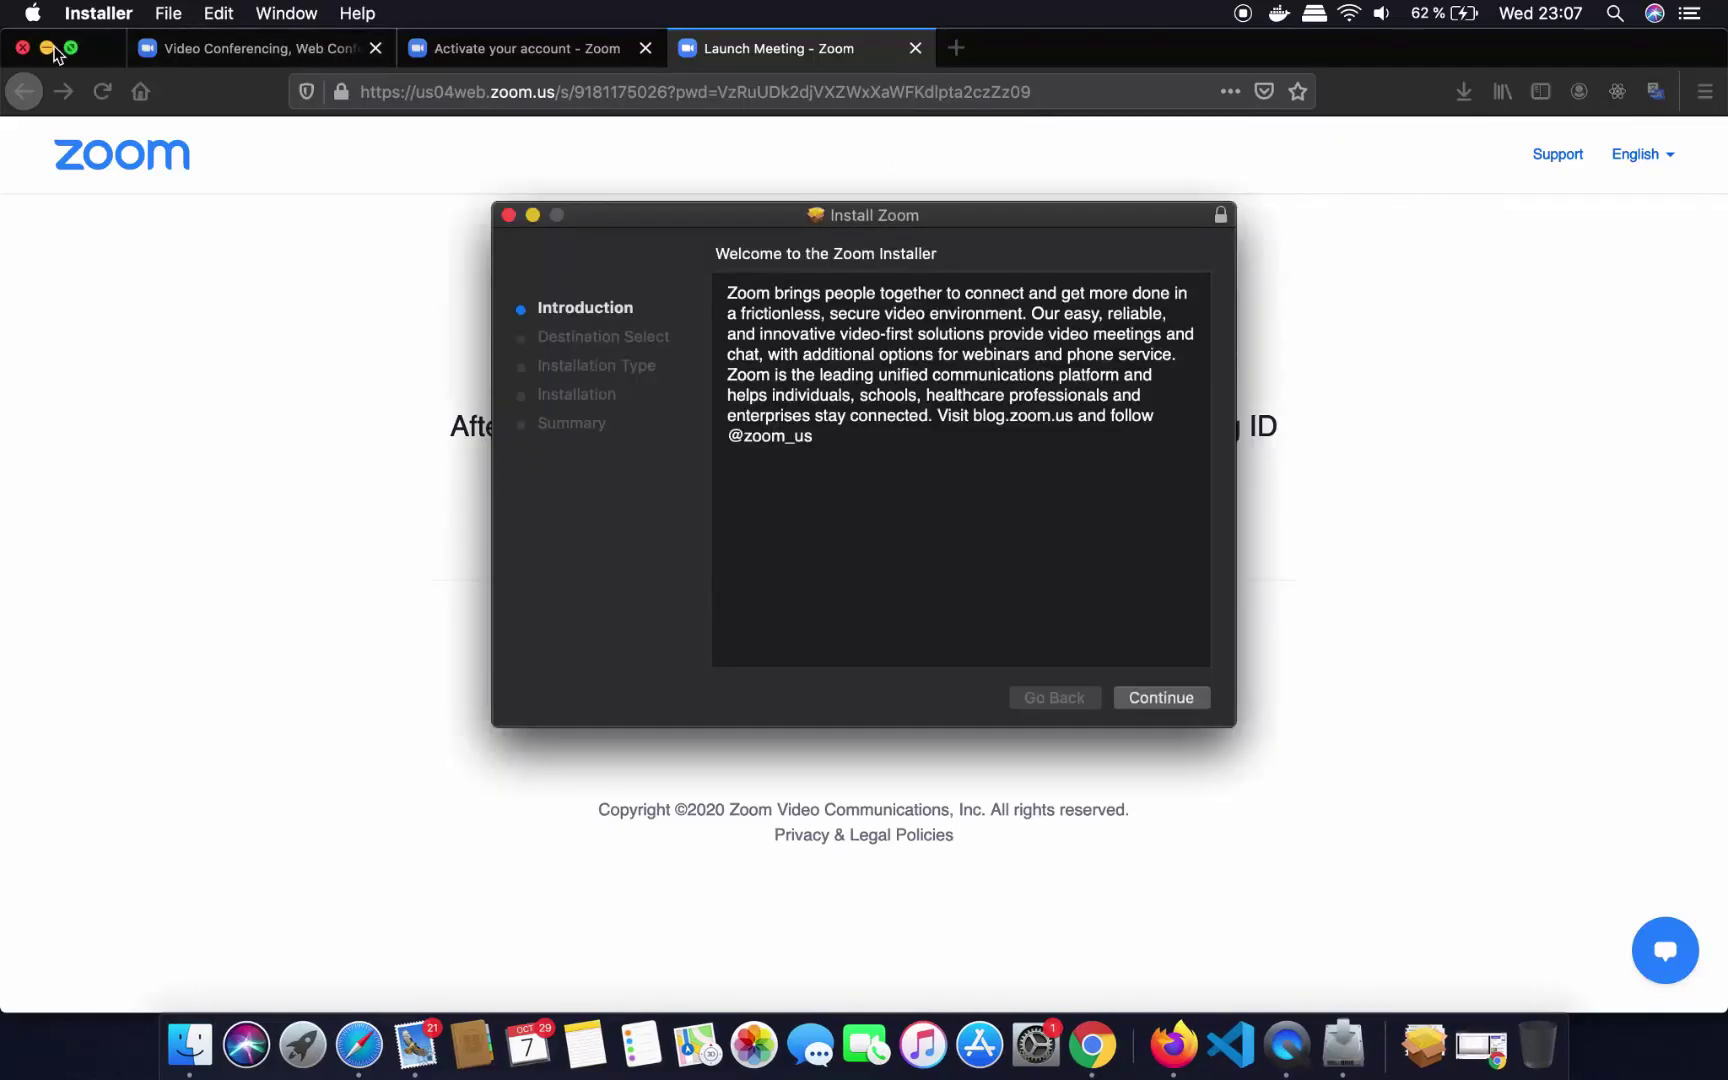
{"action": "left_click", "coordinate": [47, 48]}
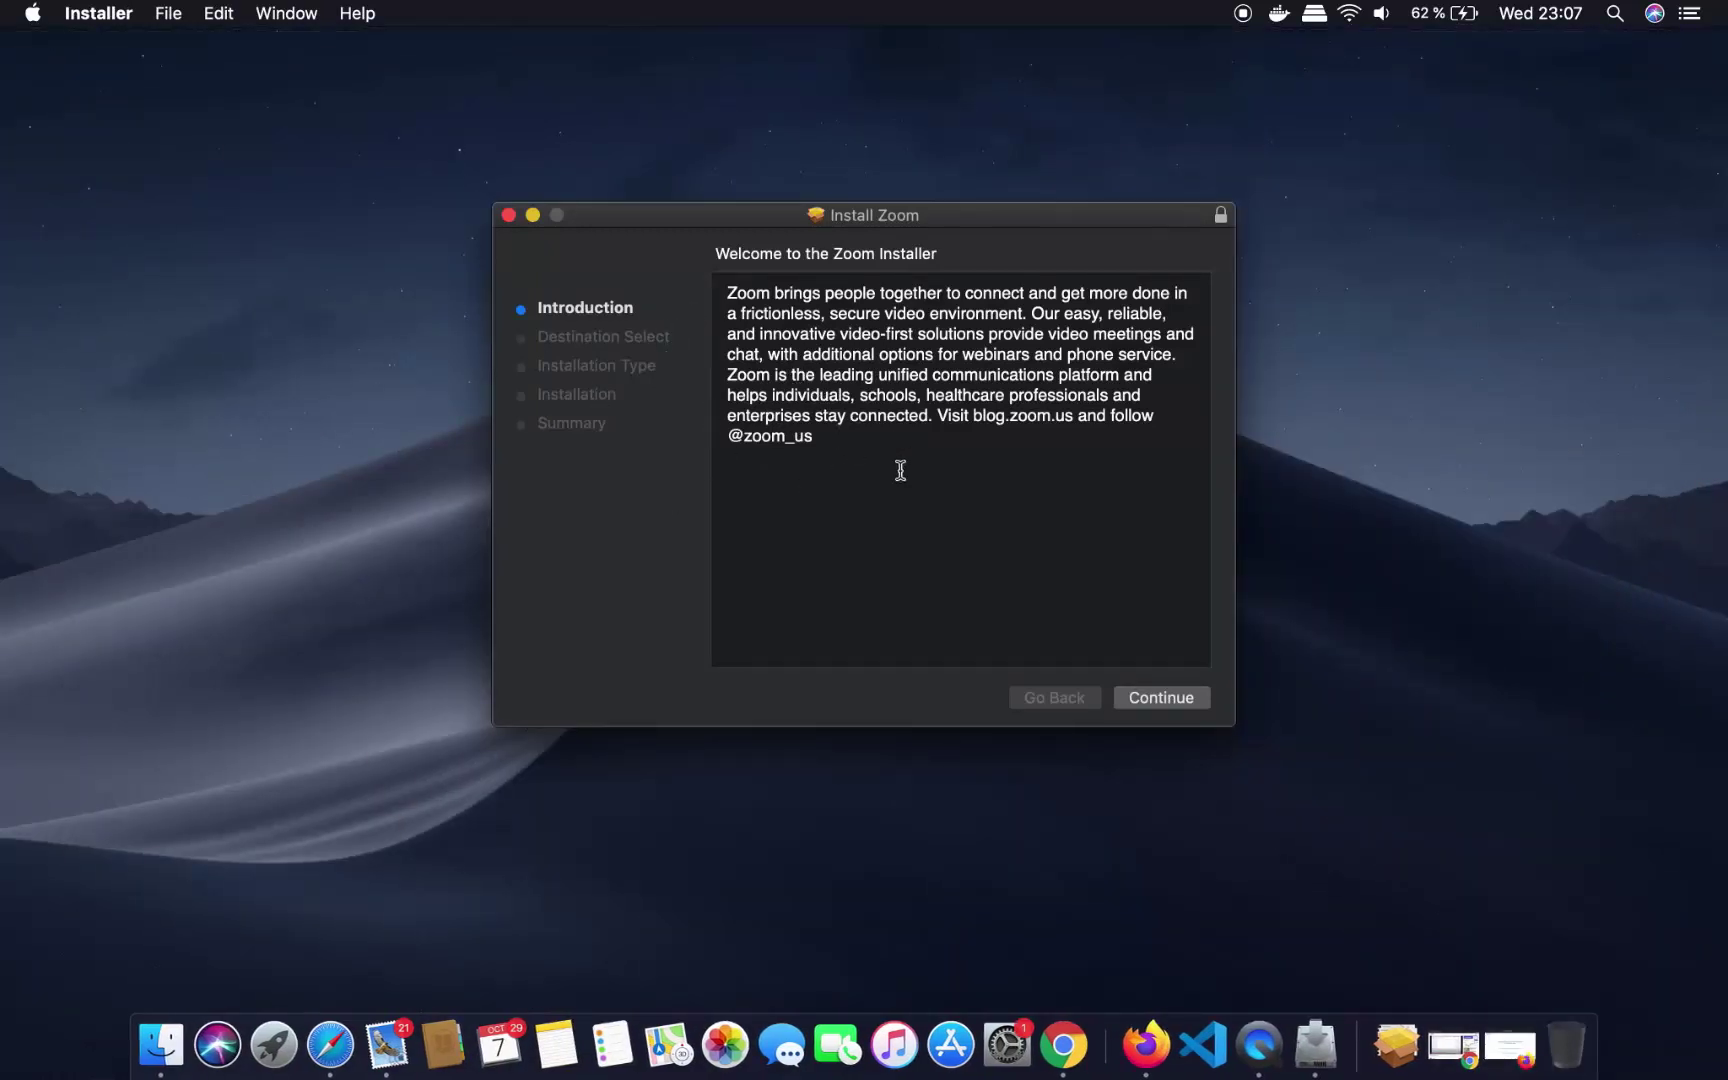
{"action": "left_click", "coordinate": [1166, 699]}
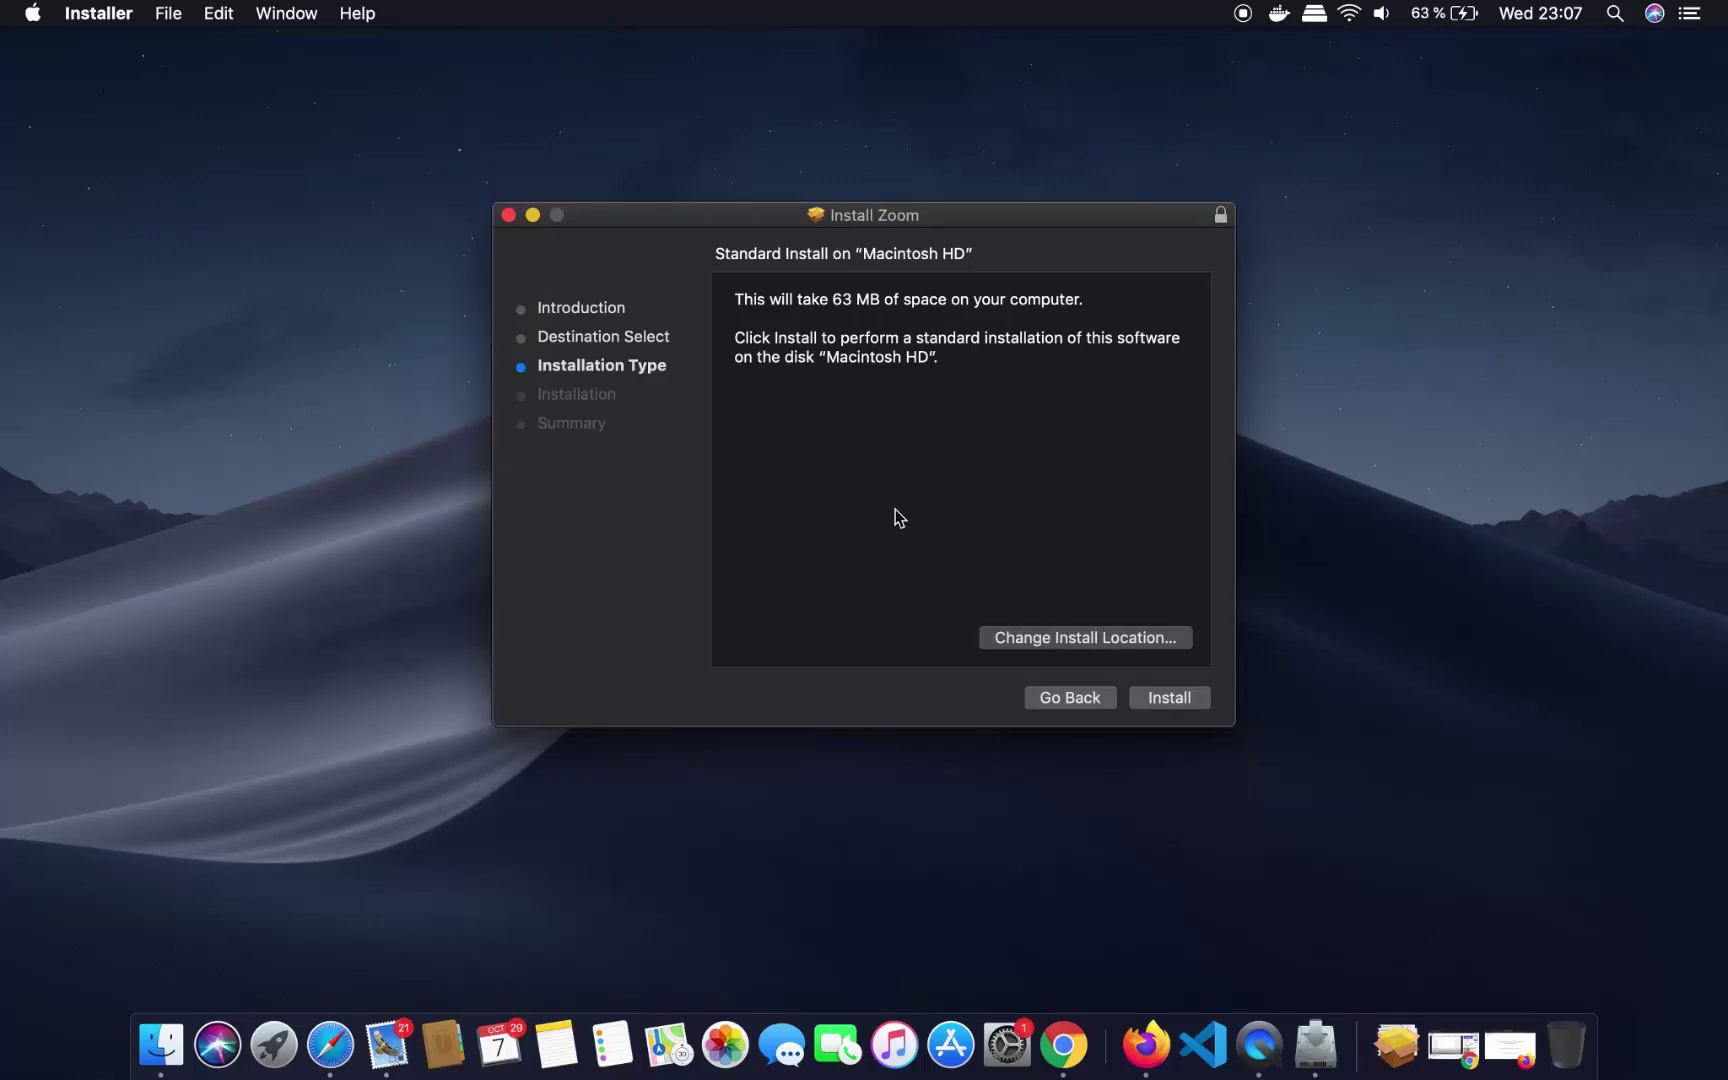
{"action": "left_click", "coordinate": [1172, 699]}
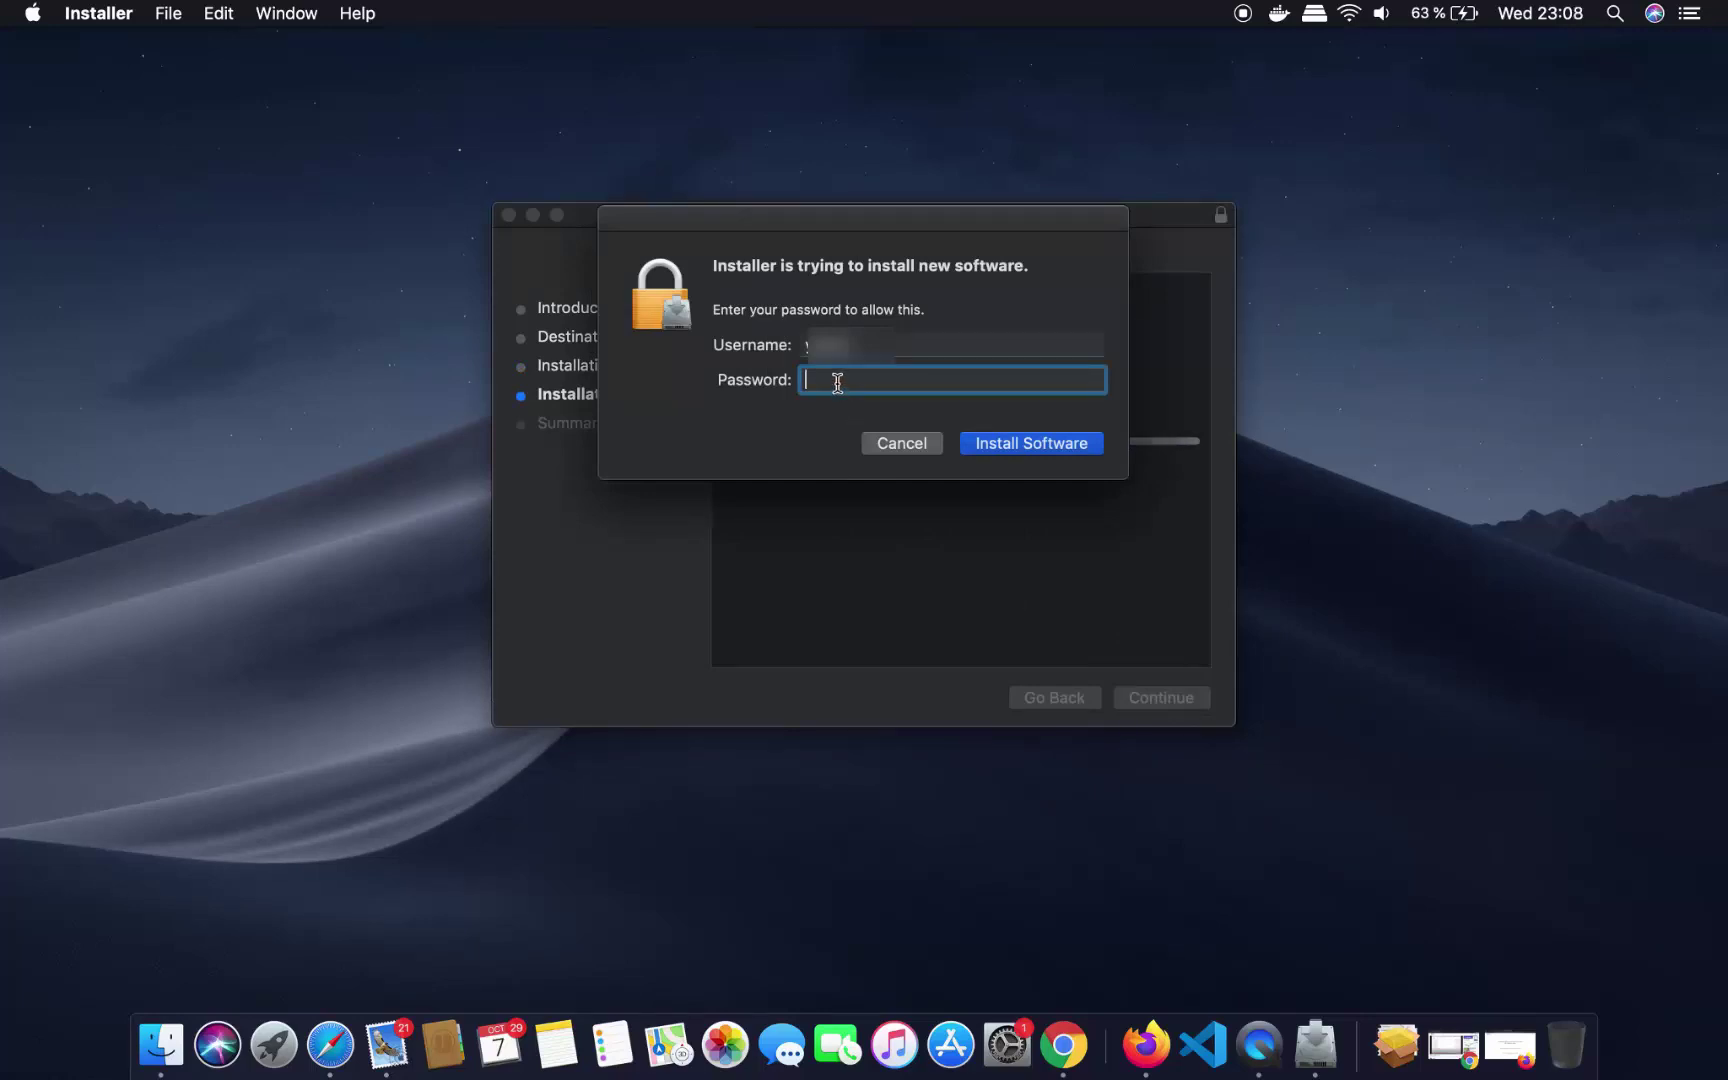
Enter the macOS account password to authorise installing Zoom
{"action": "type", "text": "••••••"}
{"action": "left_click", "coordinate": [1004, 446]}
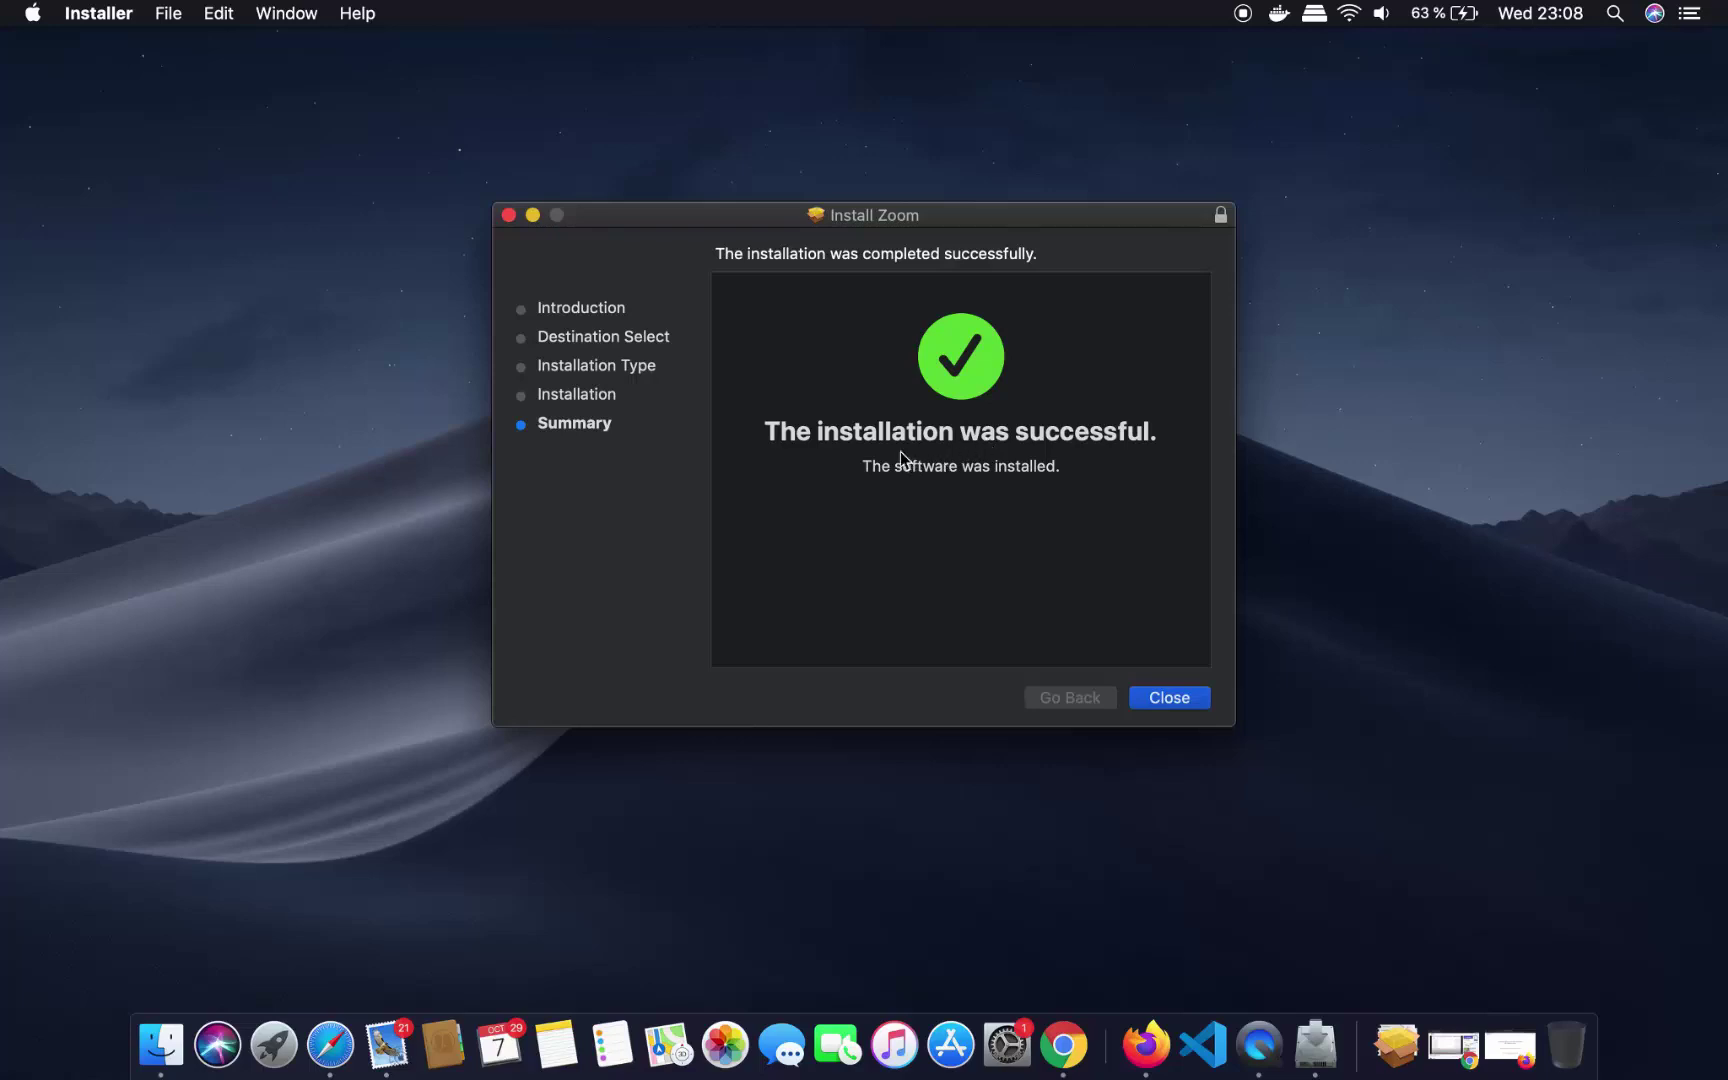
Close the auto-launched Zoom window and the installer, moving the Zoom package to the Trash
{"action": "left_click", "coordinate": [1365, 588]}
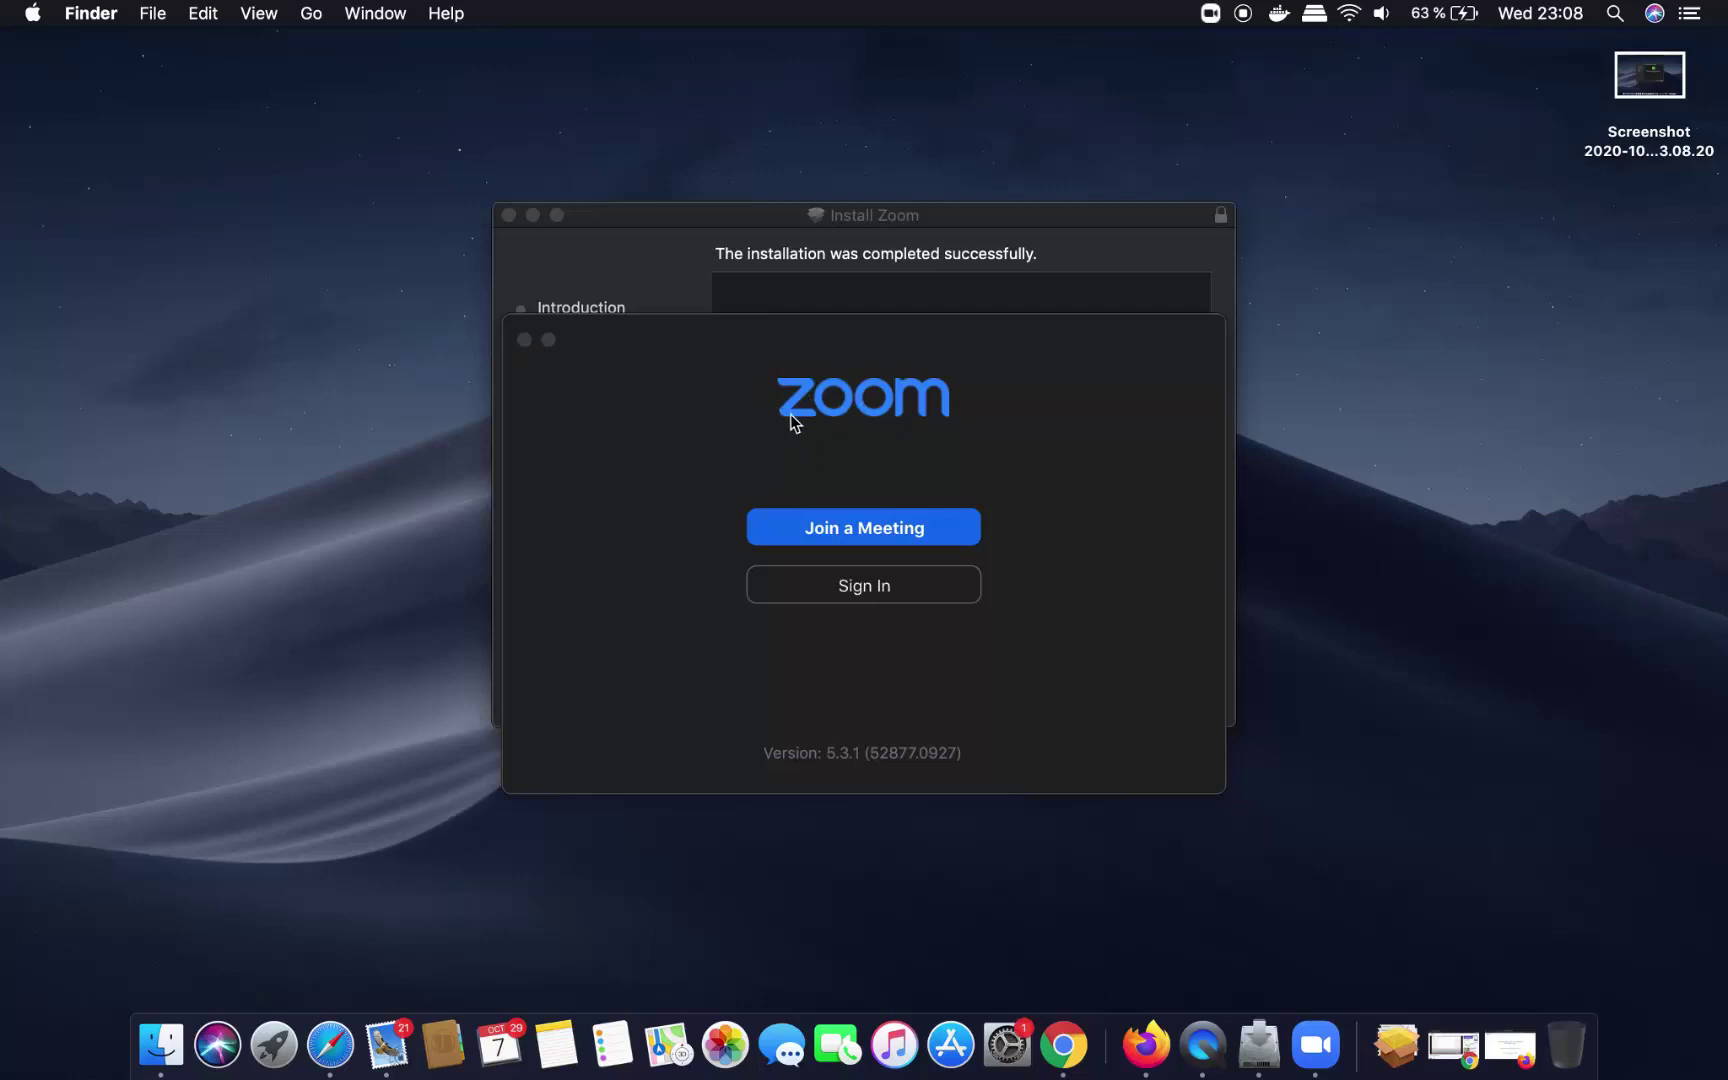
{"action": "left_click", "coordinate": [524, 340]}
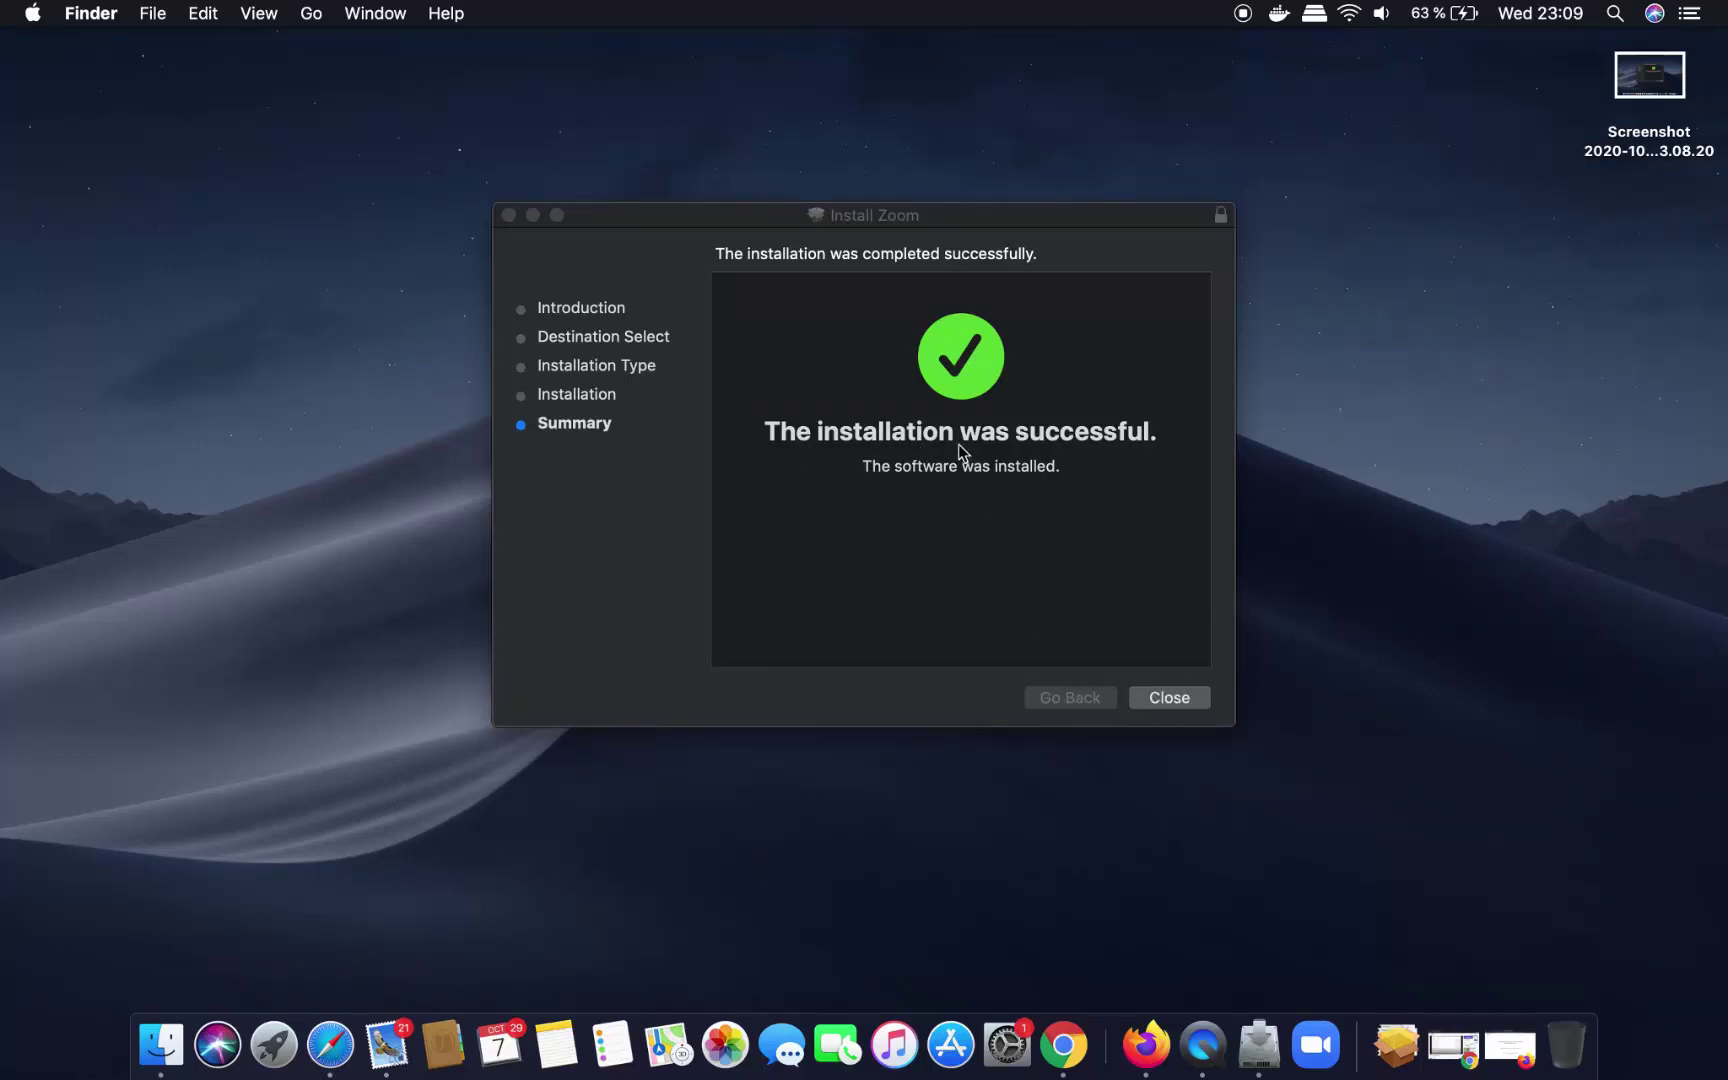
{"action": "left_click", "coordinate": [1162, 697]}
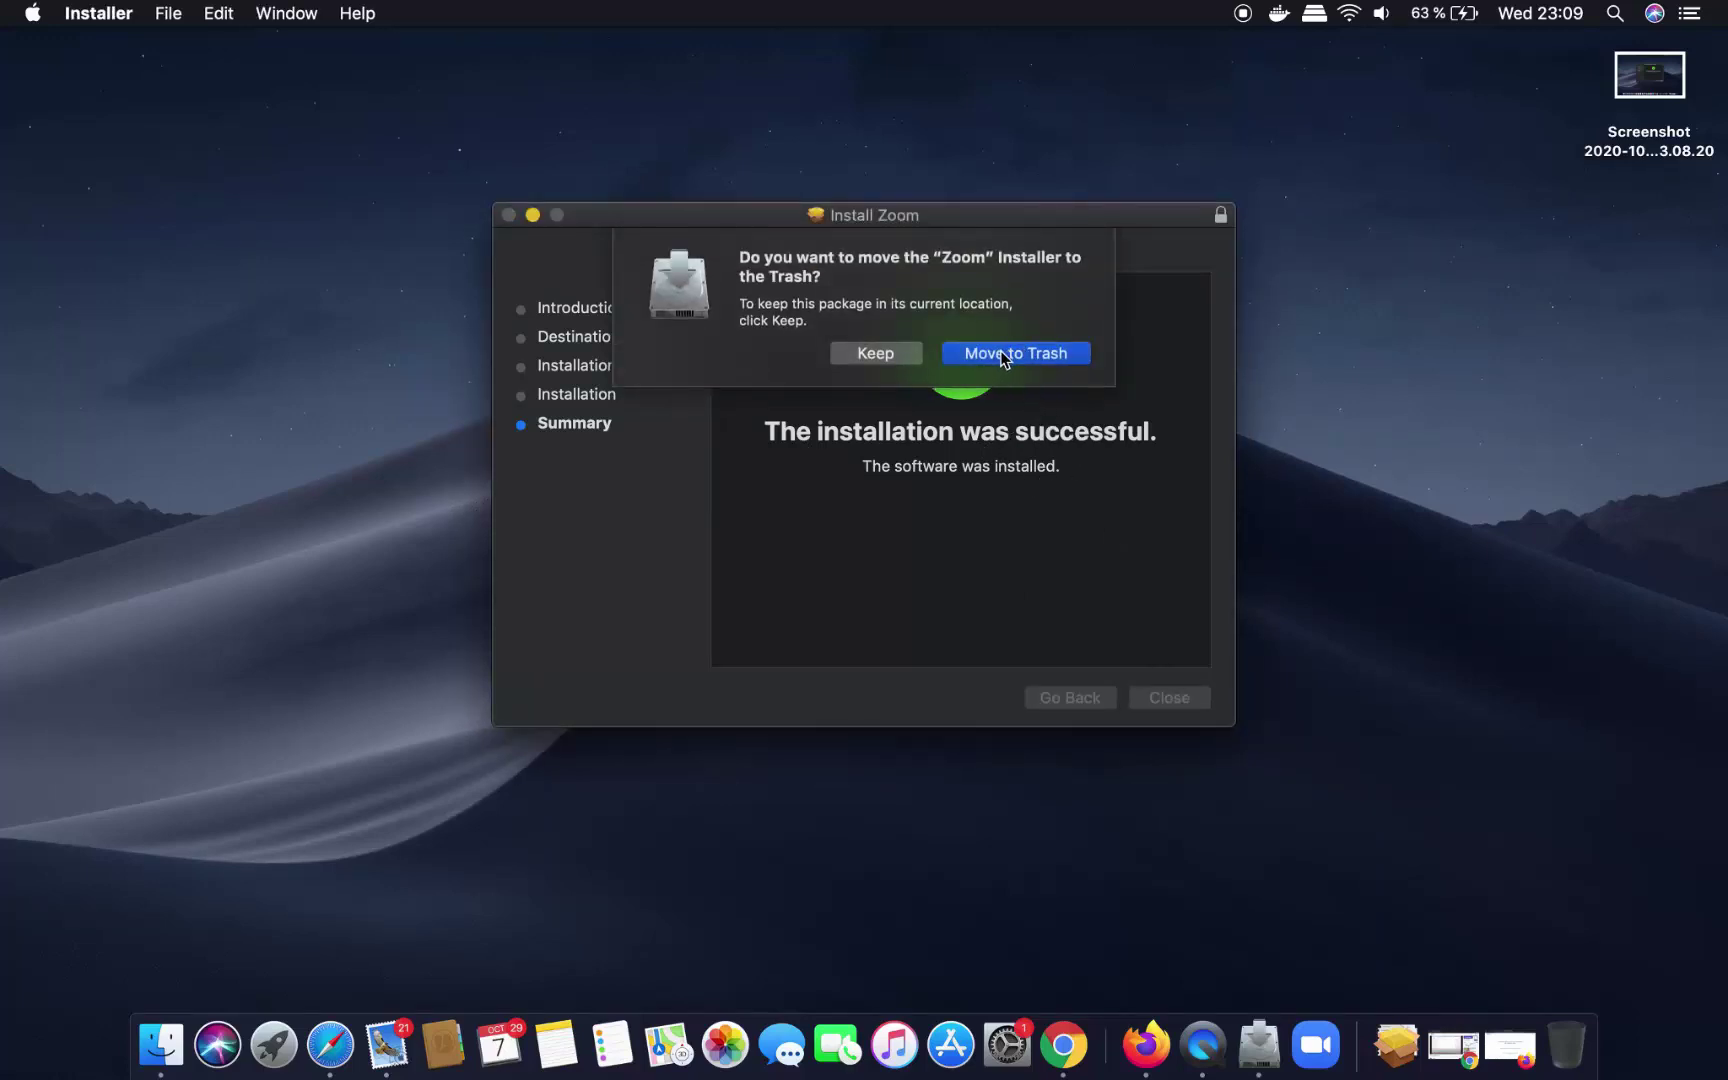
{"action": "left_click", "coordinate": [1002, 351]}
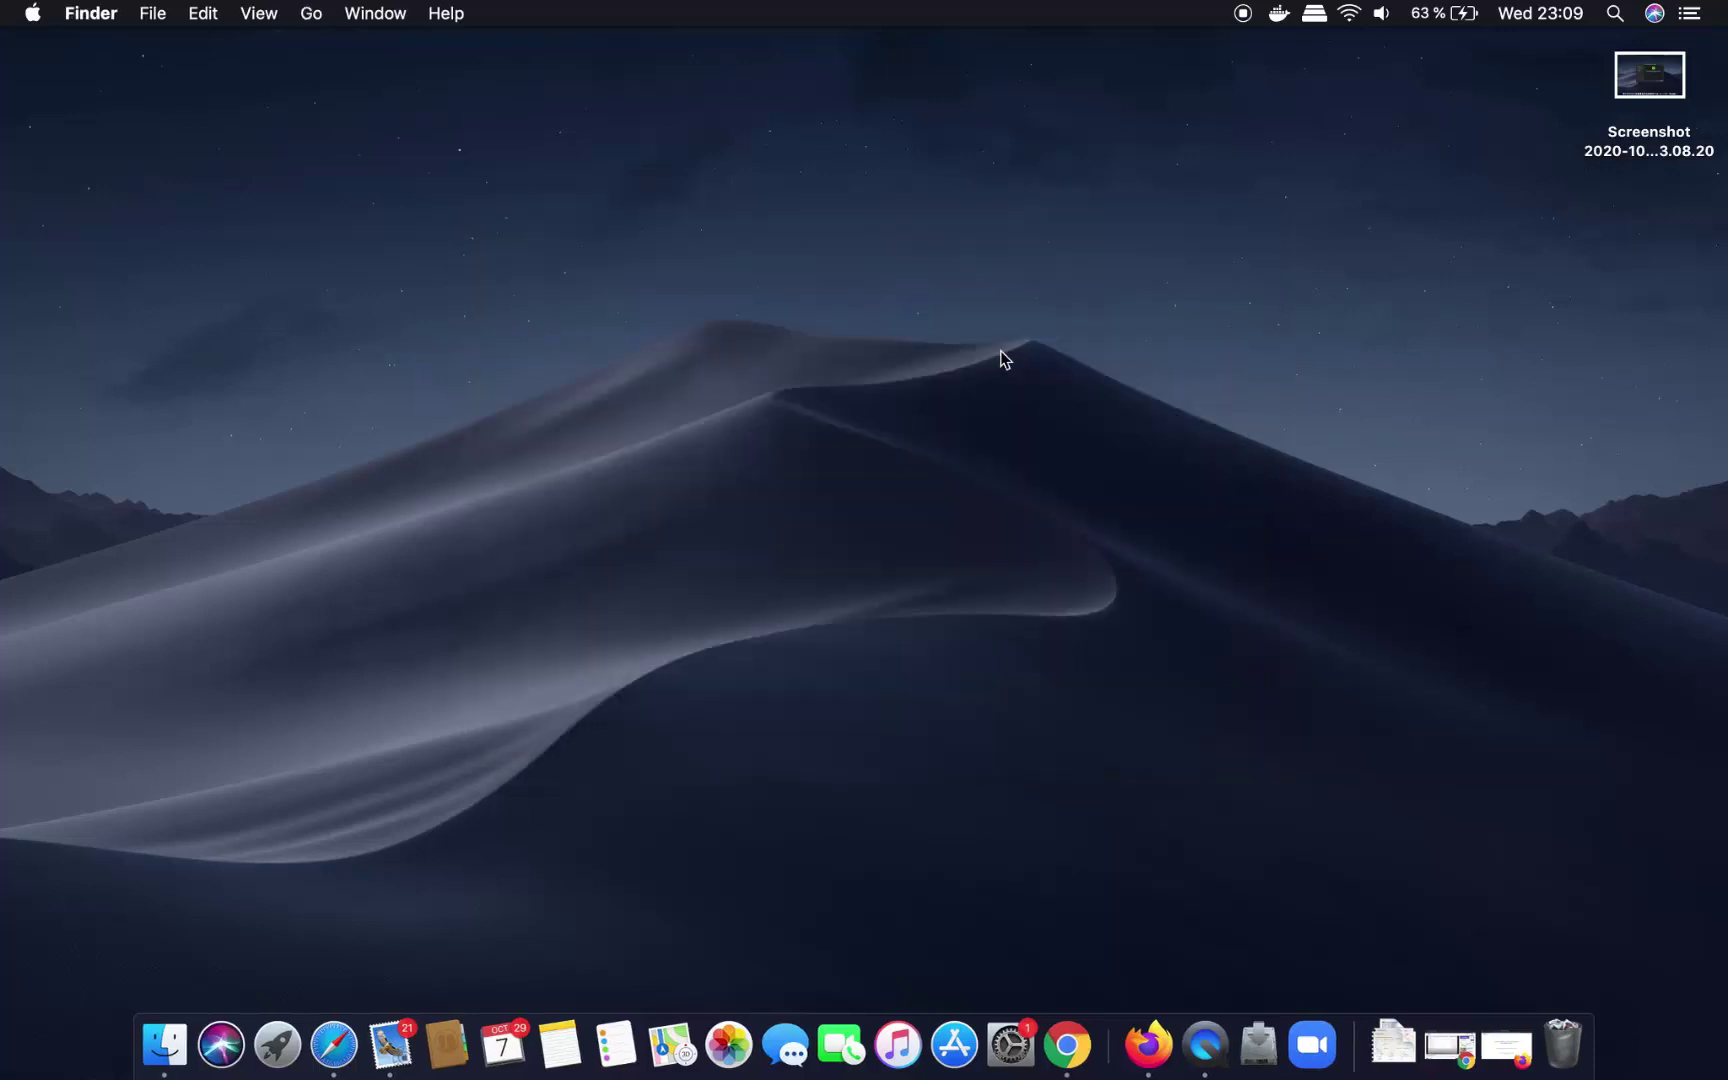
Launch zoom.us from the second page of Launchpad
{"action": "left_click", "coordinate": [297, 1050]}
{"action": "left_click", "coordinate": [297, 1050]}
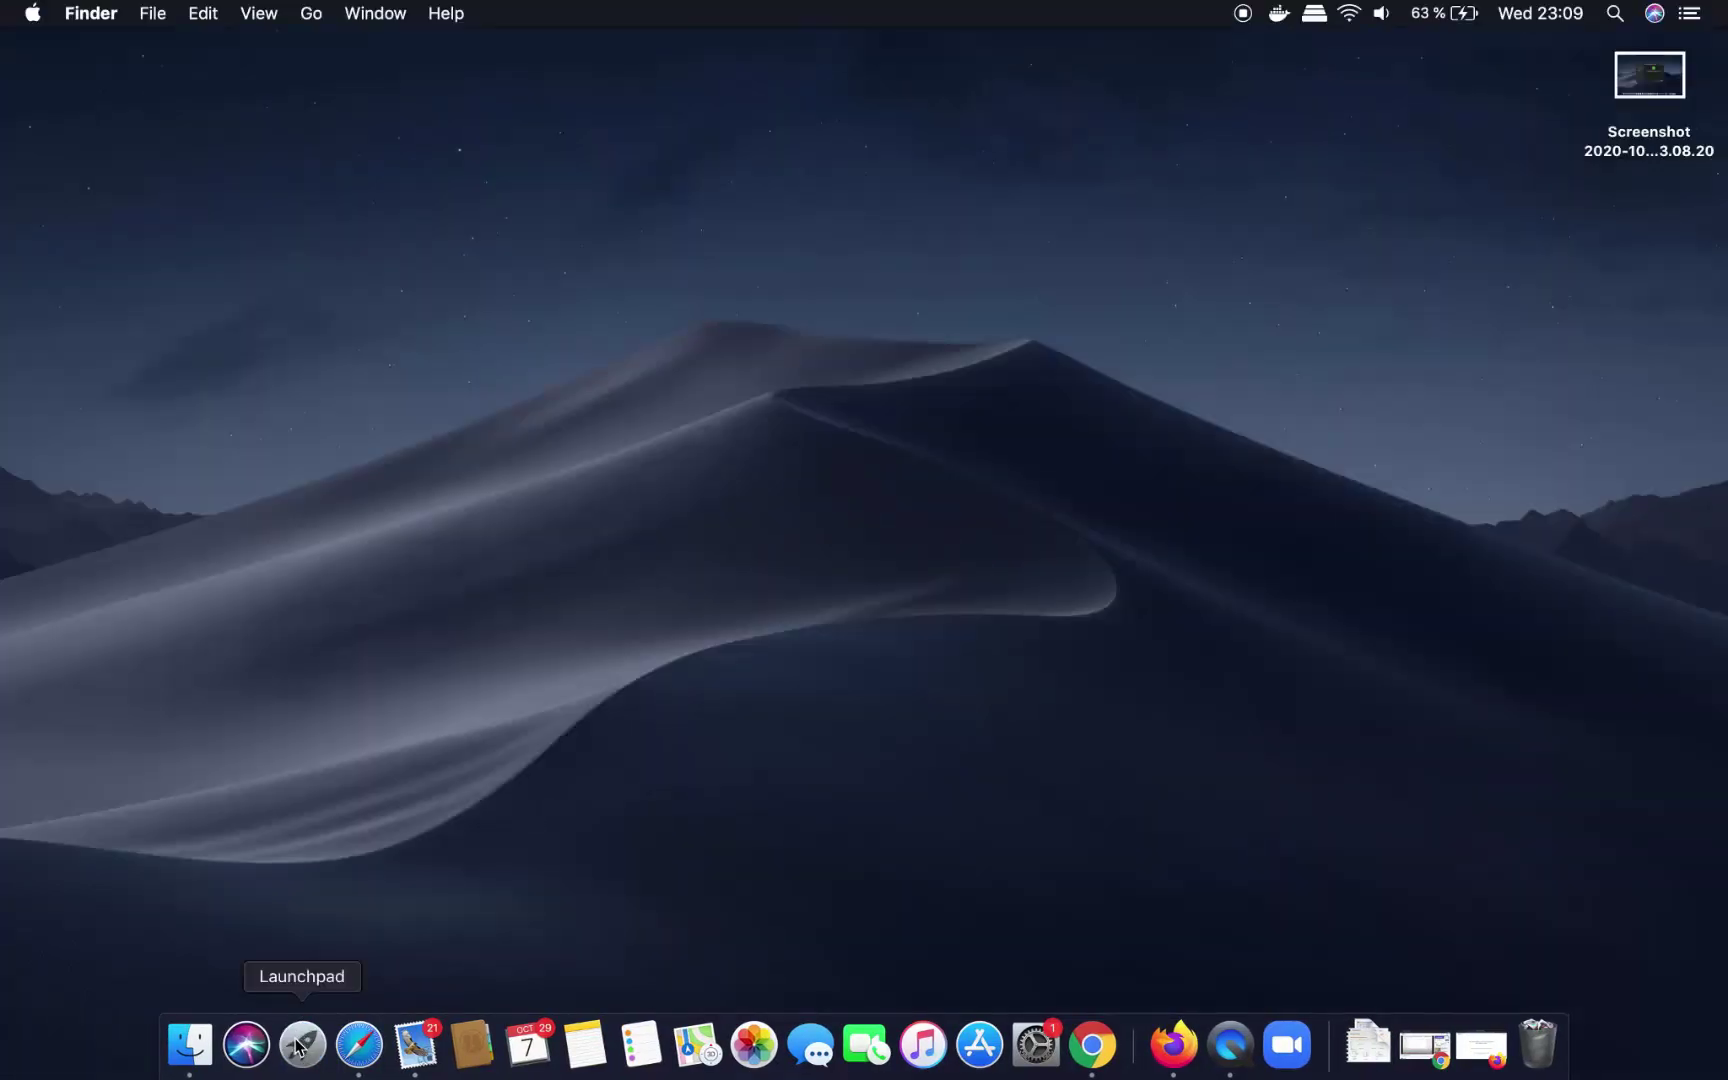
{"action": "left_click", "coordinate": [297, 1050]}
{"action": "scroll", "coordinate": [720, 925], "scroll_direction": "right", "scroll_amount": 3}
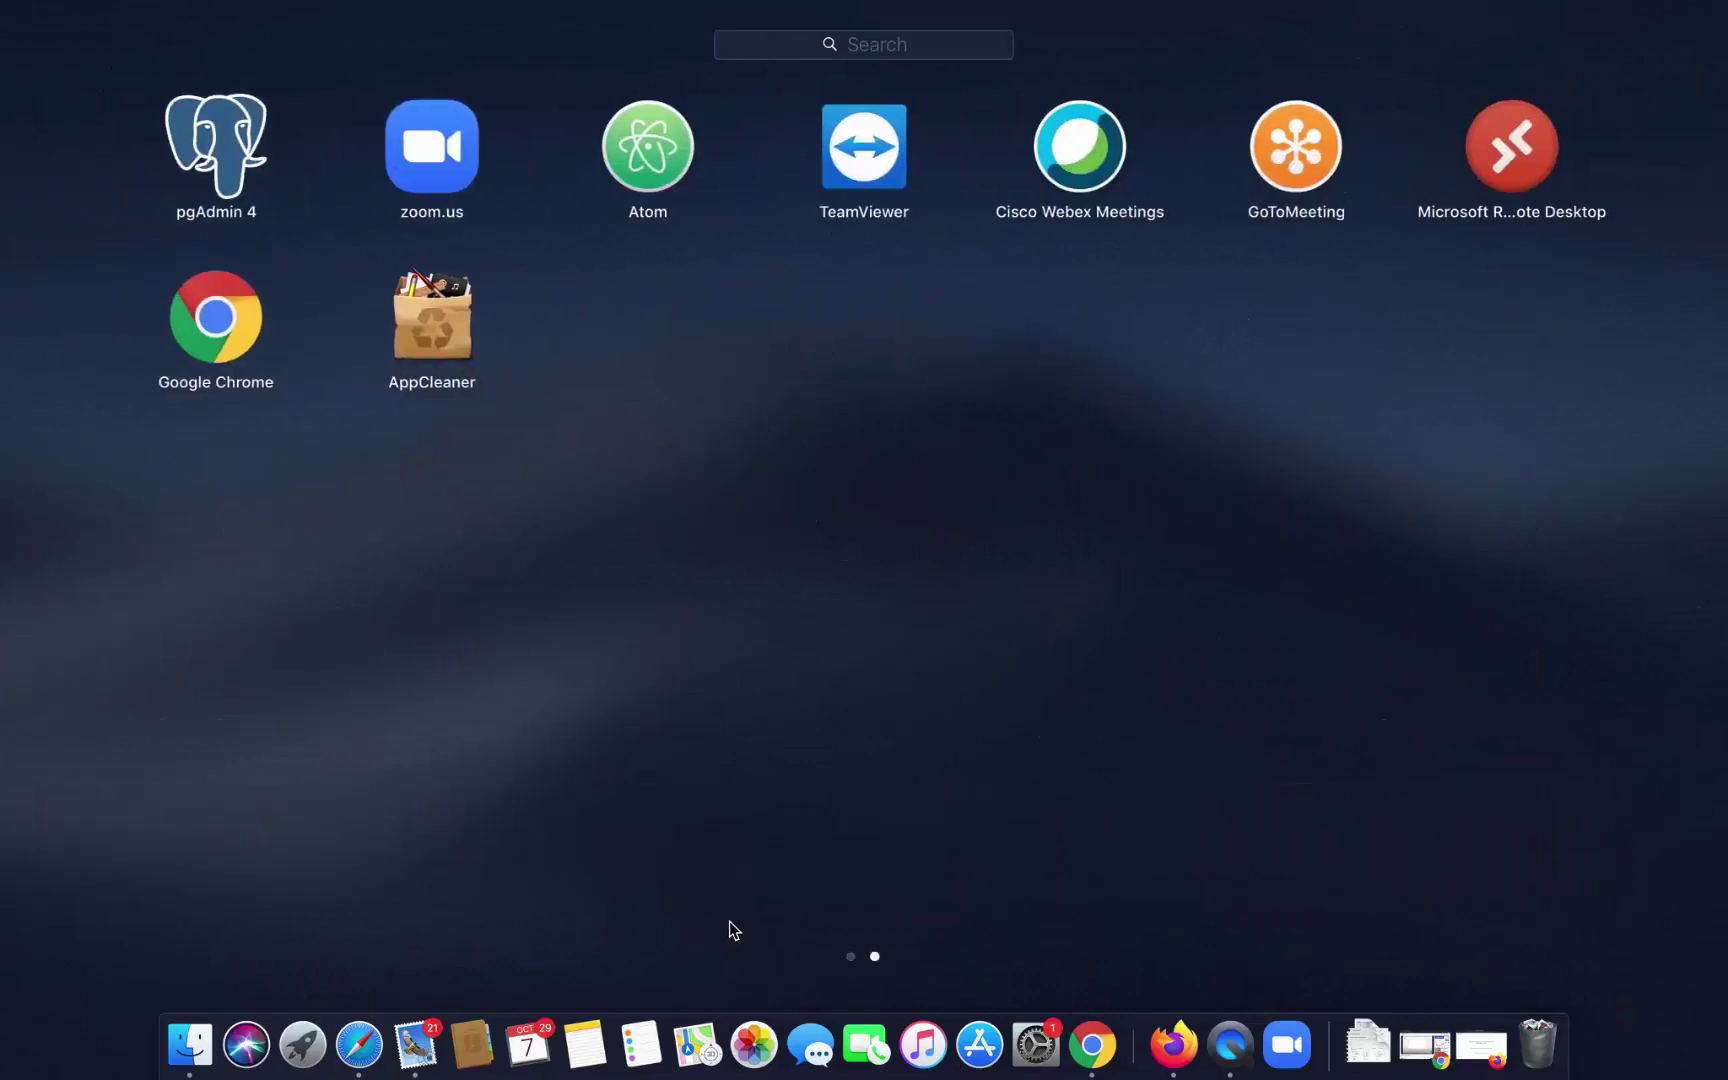
{"action": "left_click", "coordinate": [433, 158]}
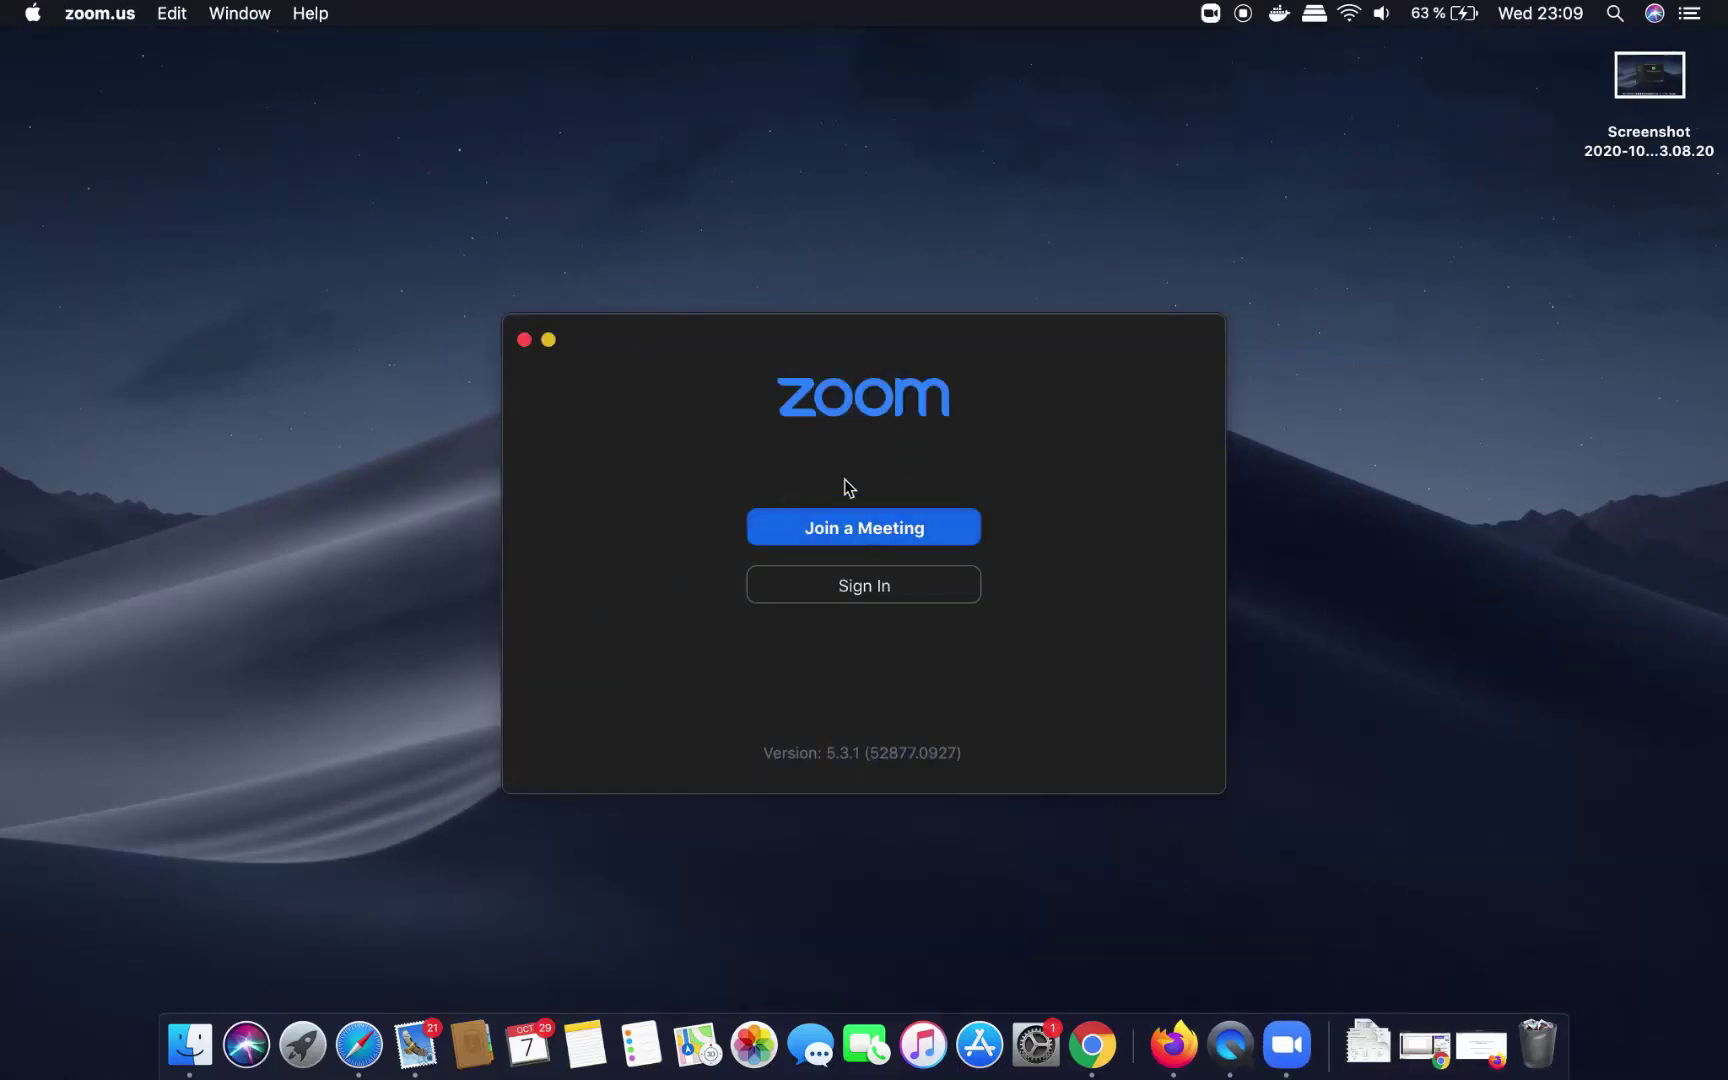
Open the Zoom sign-in form from the start window
{"action": "left_click", "coordinate": [853, 599]}
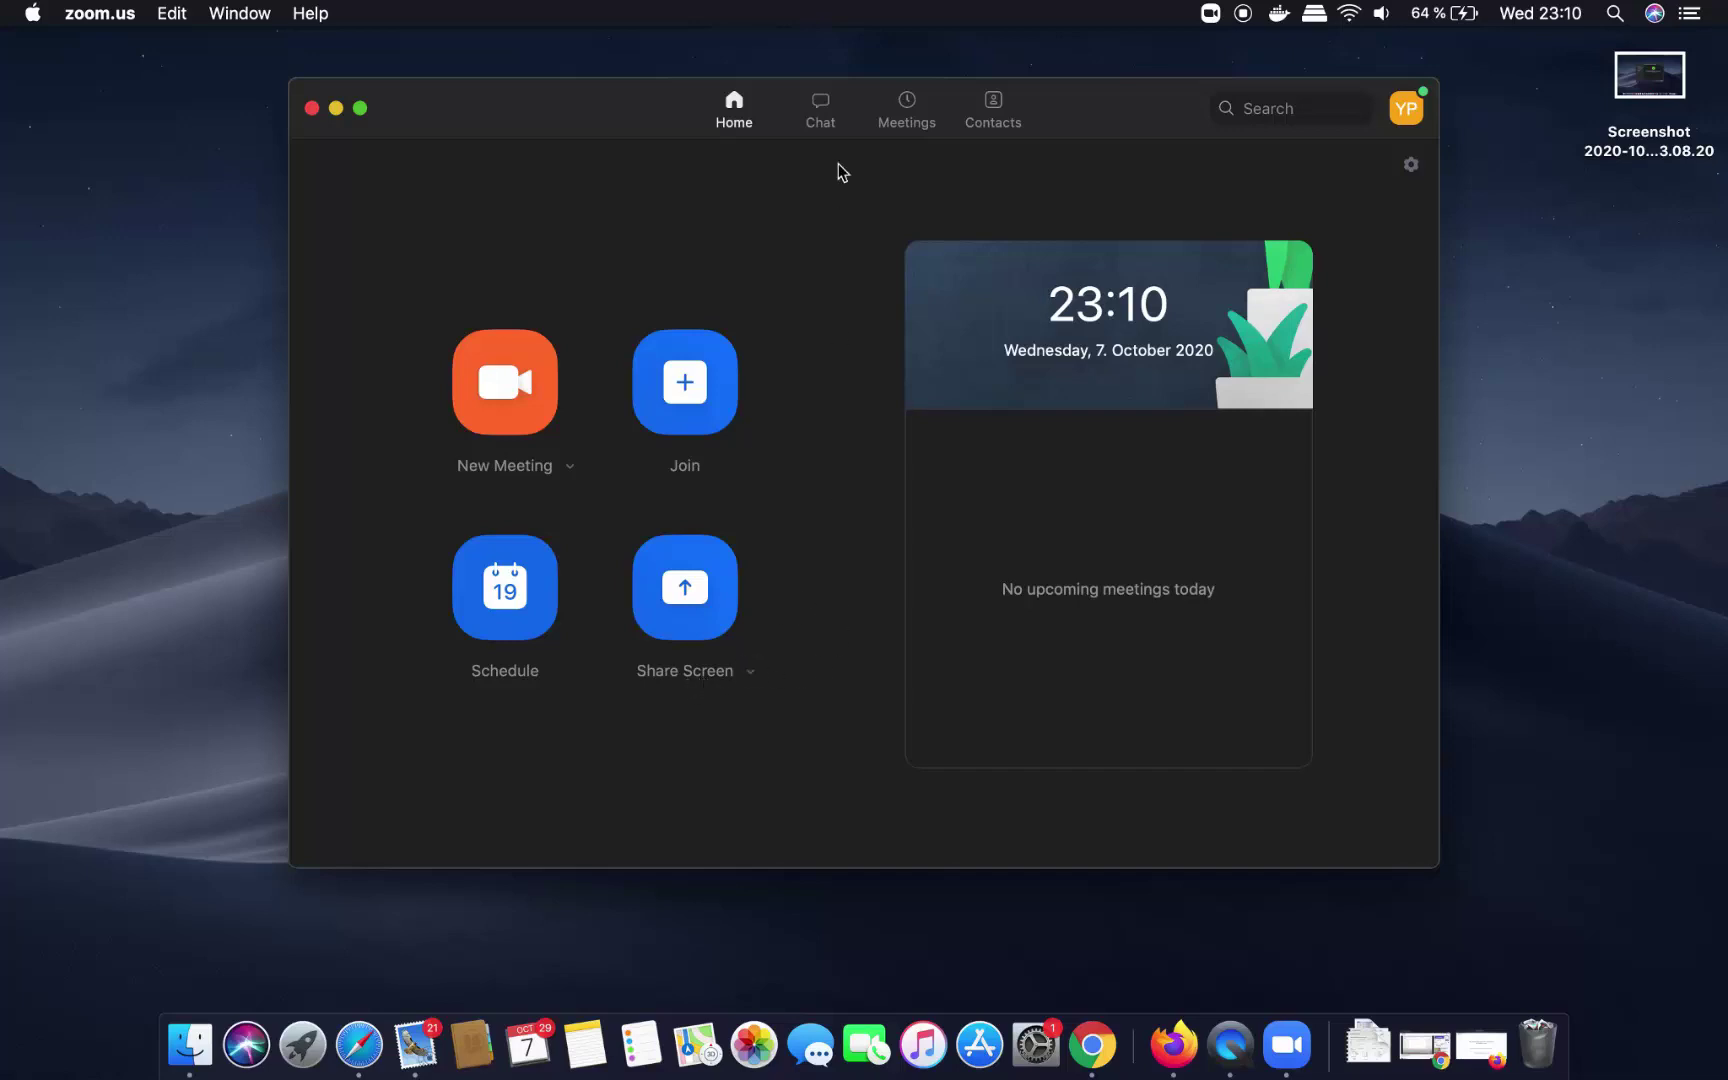
{"action": "left_click", "coordinate": [830, 128]}
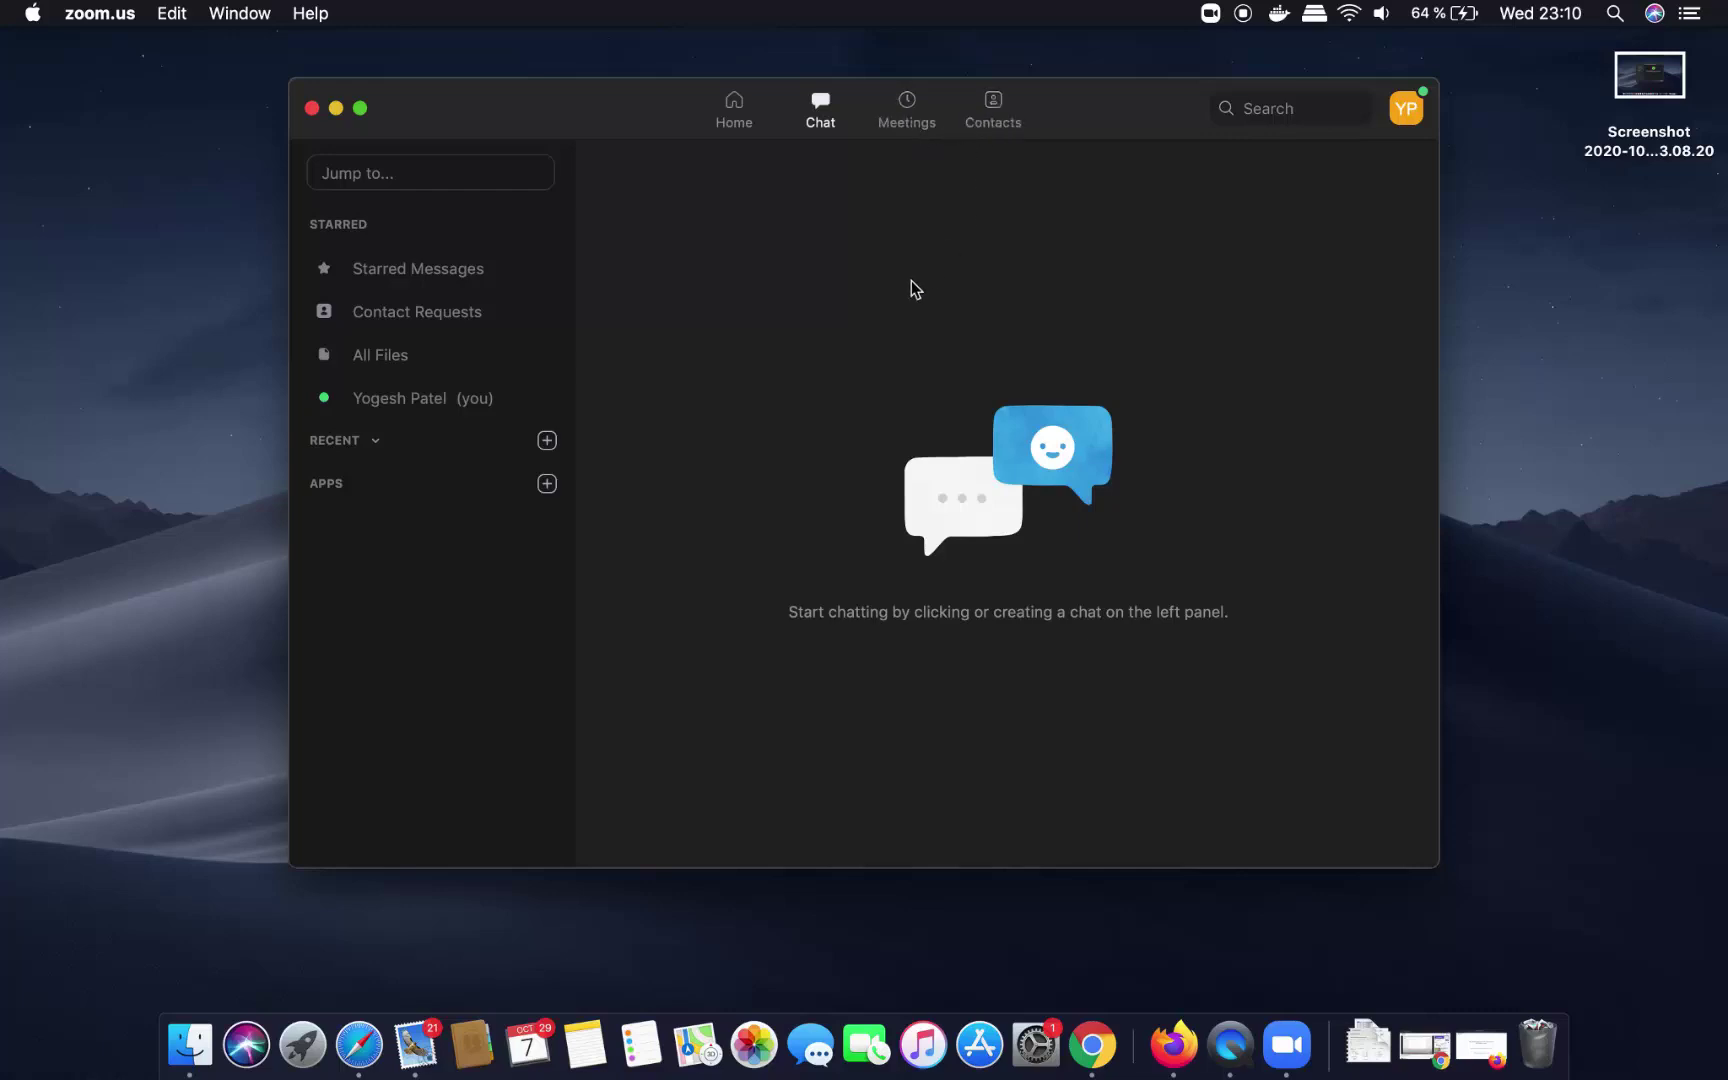
{"action": "left_click", "coordinate": [757, 116]}
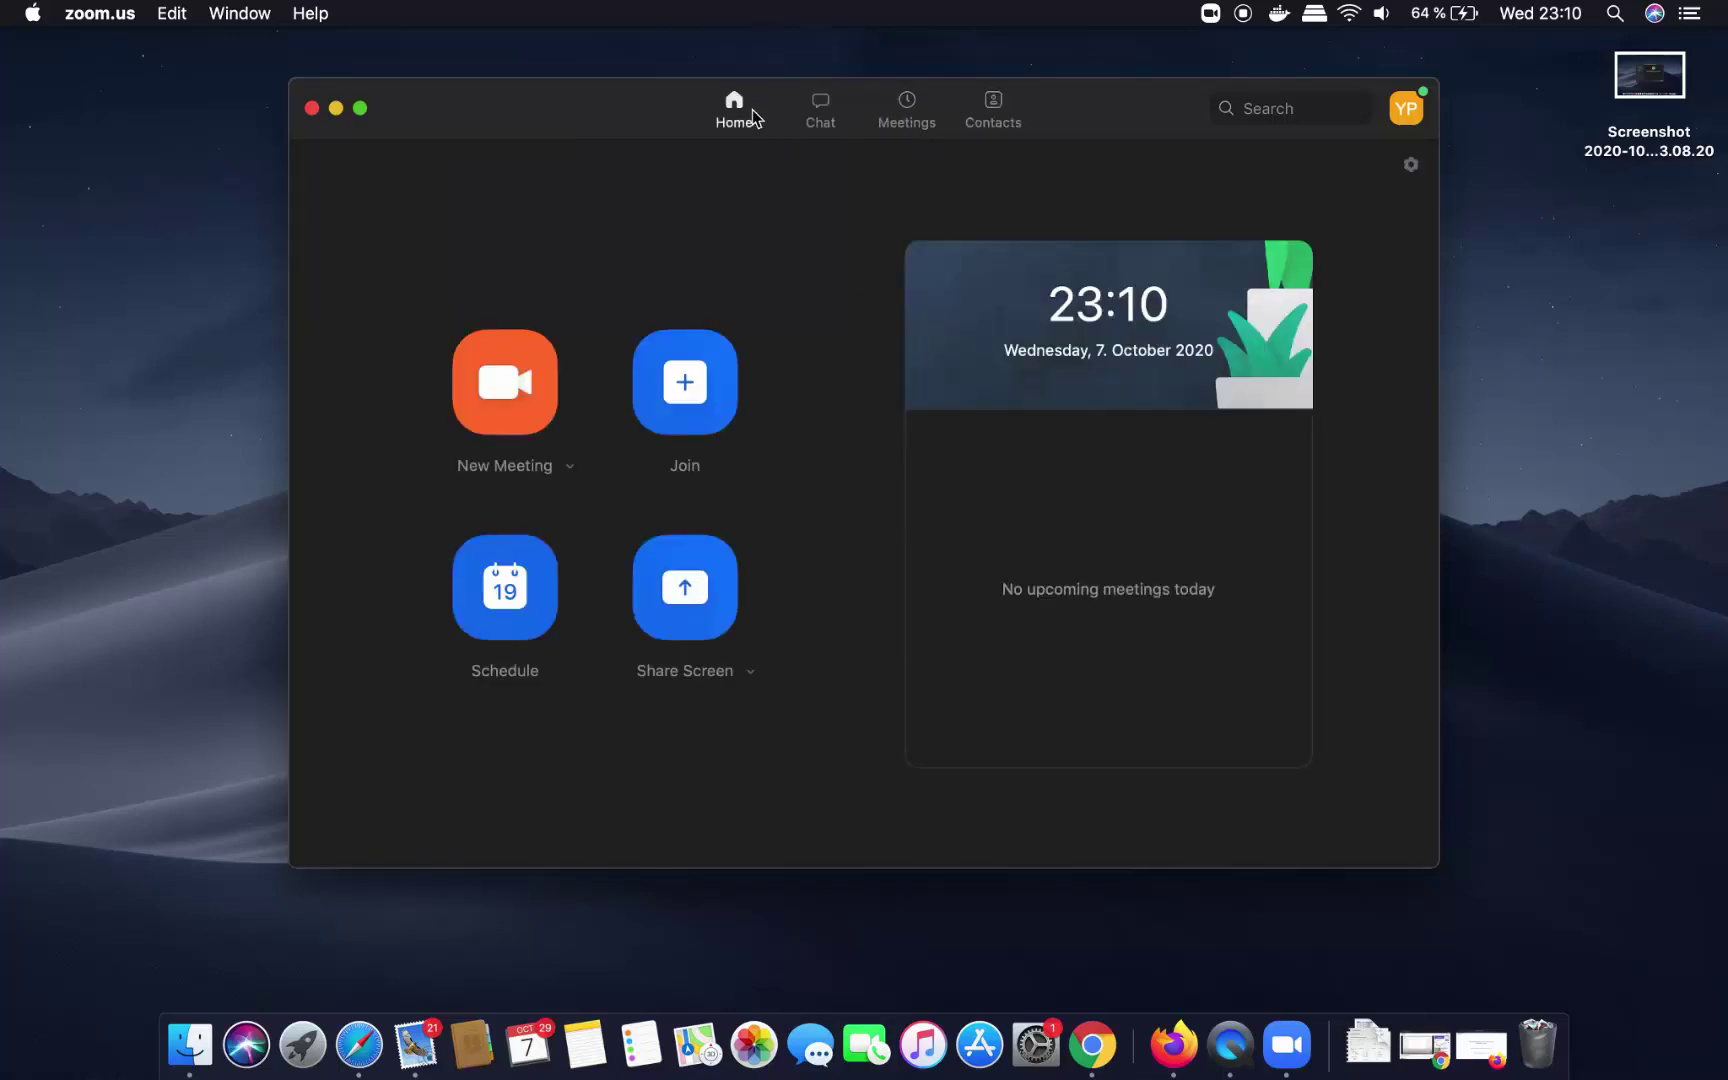